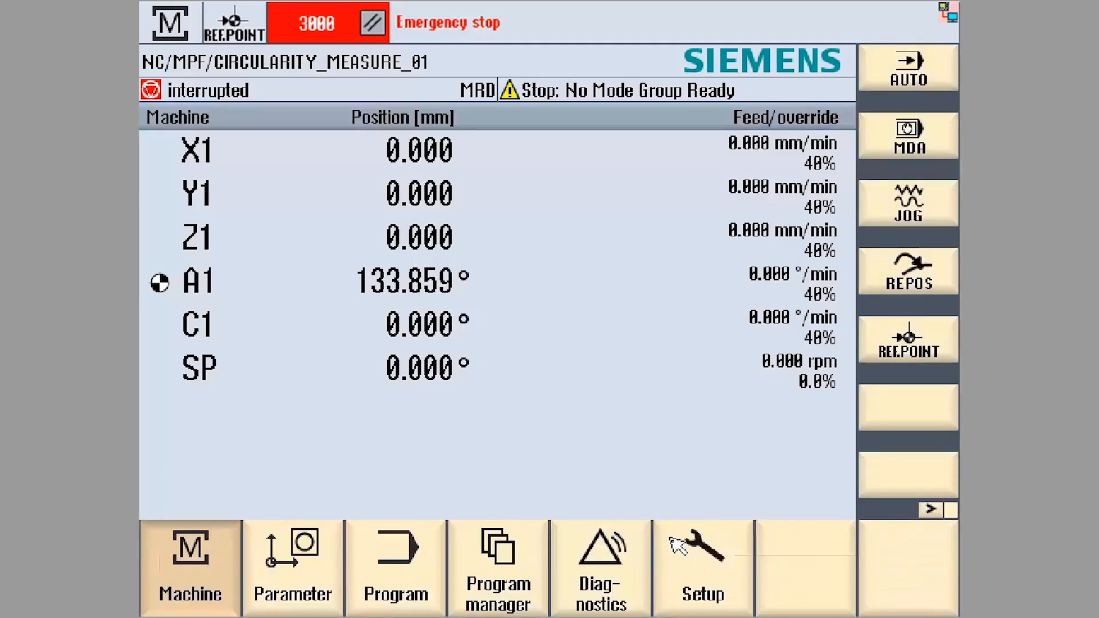
- Open the drive system setup and start changing the configuration of drive SERVO_3.3:2
click(719, 586)
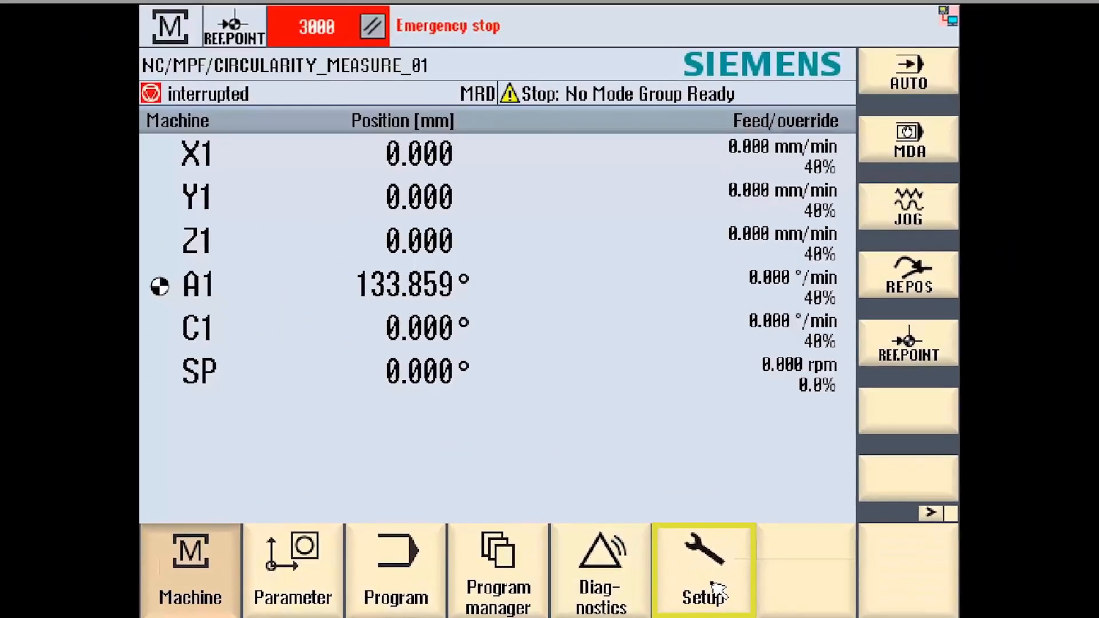
click(647, 575)
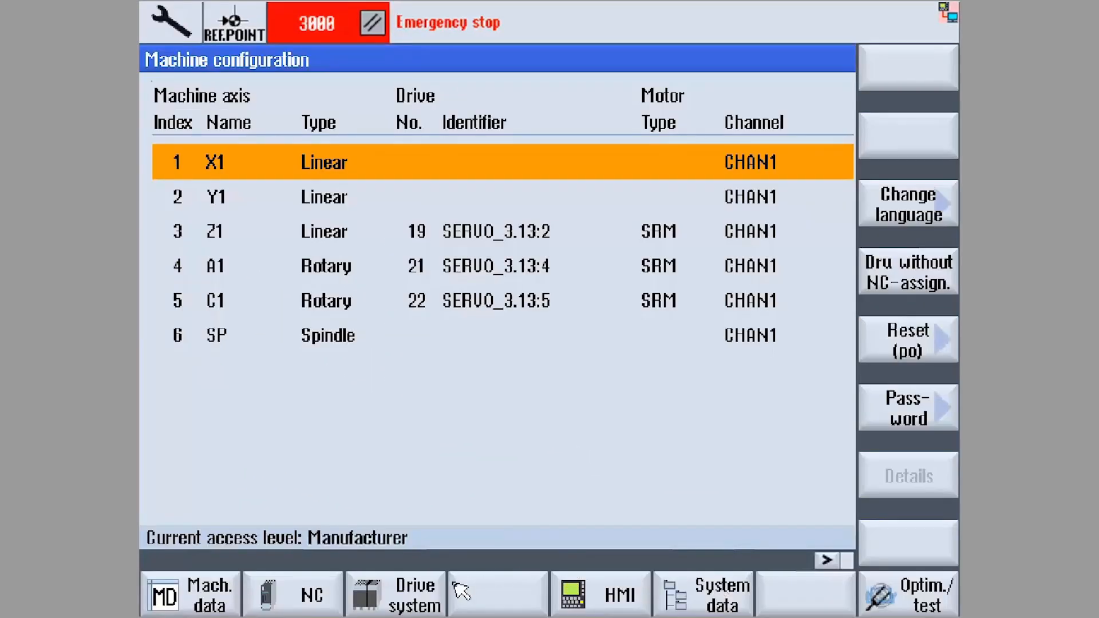
click(422, 601)
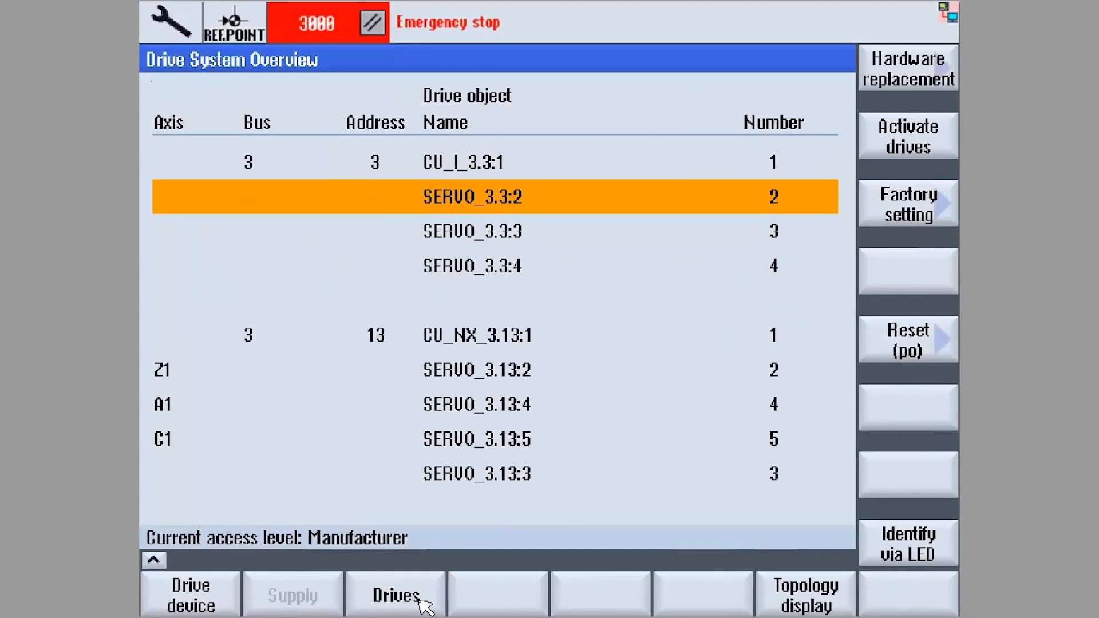
click(421, 598)
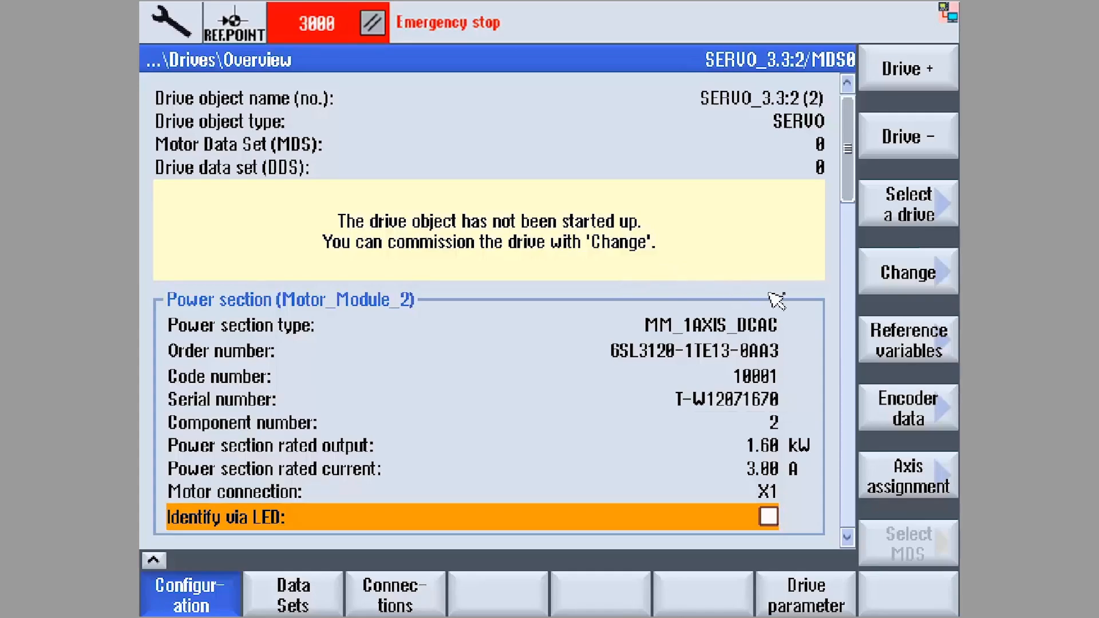
click(890, 281)
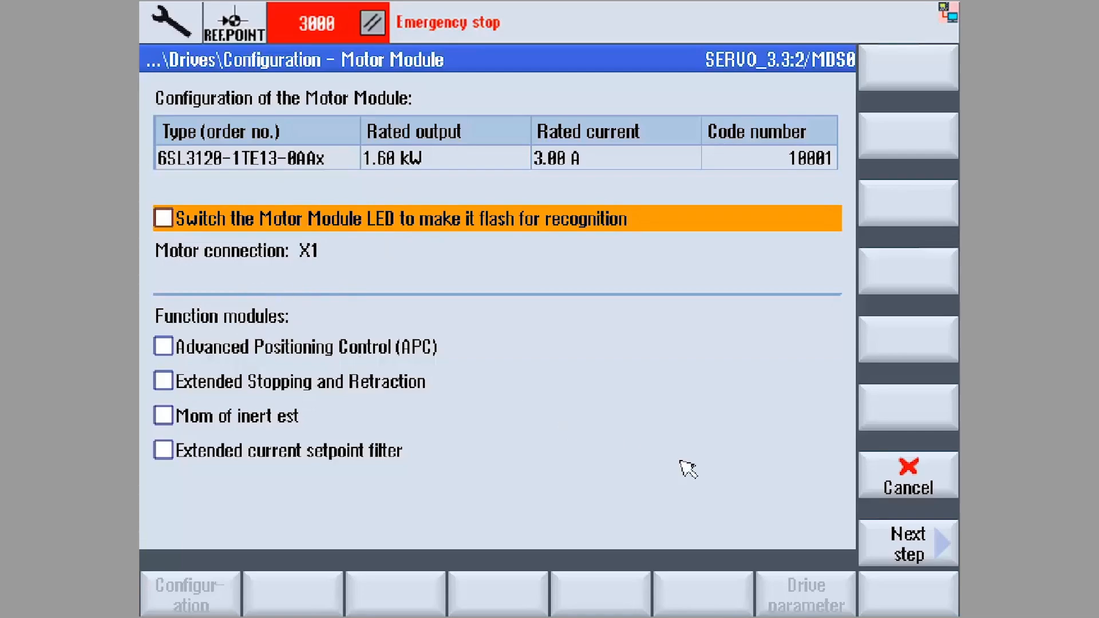
- Accept the Motor Module settings, choose manual motor data entry for a synchronous motor, and accept the default brake and temperature sensor settings
click(926, 556)
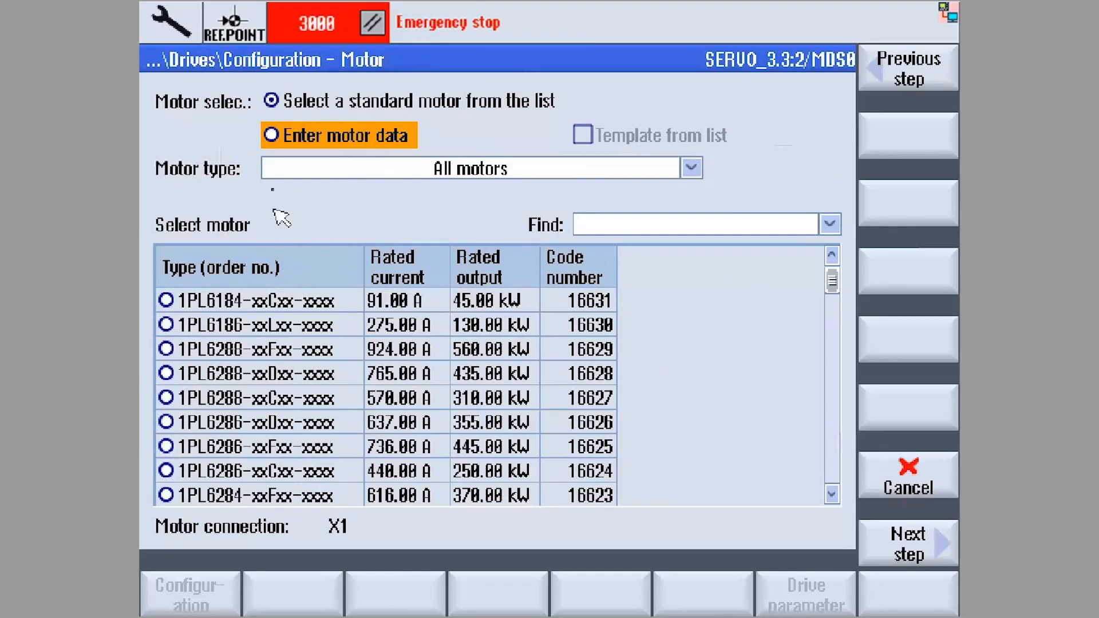
click(272, 136)
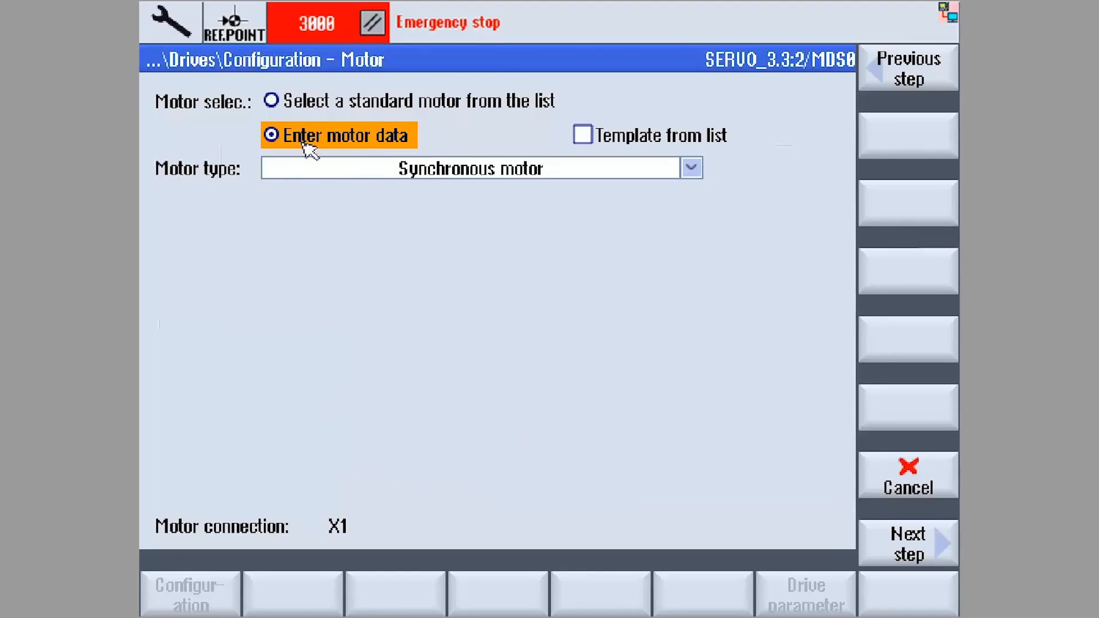
click(898, 552)
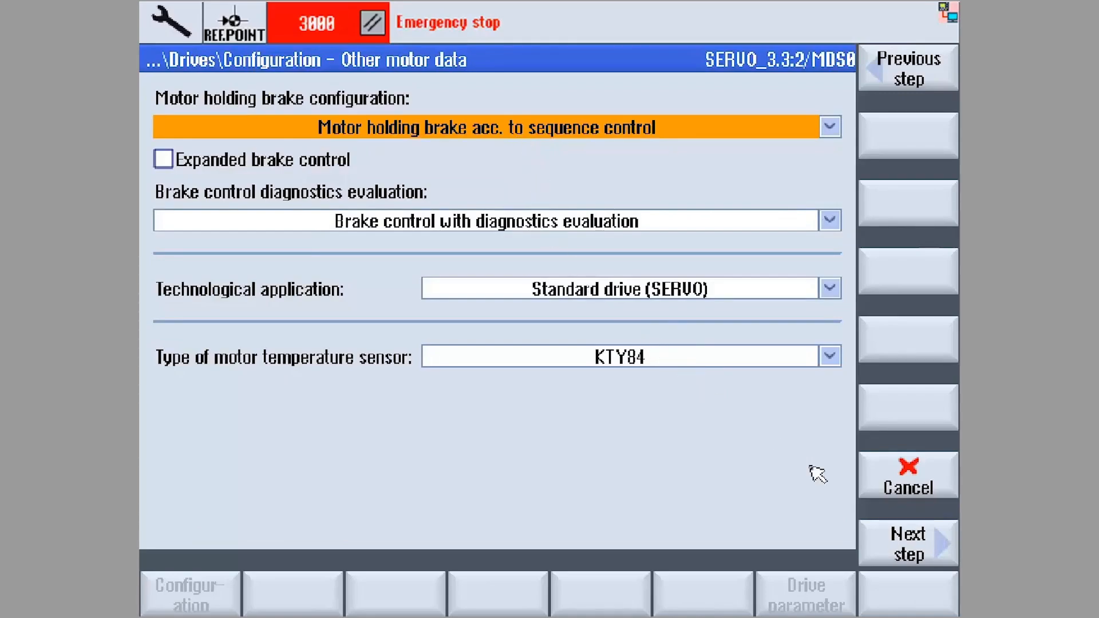
click(888, 553)
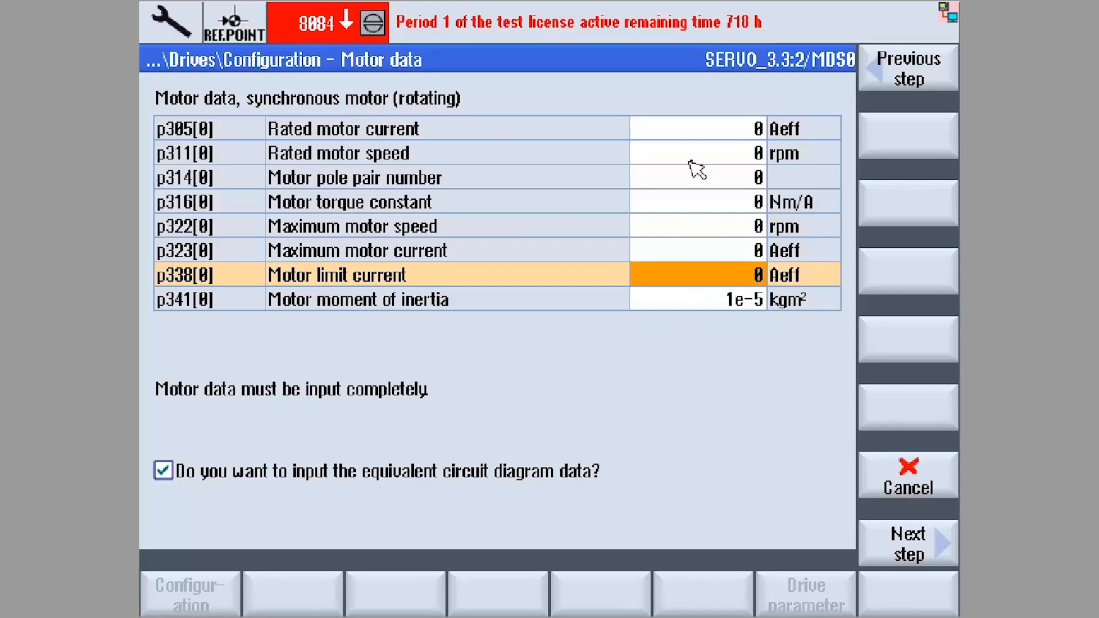
- Set the rated motor current to 1.2 Aeff, rated speed to 3000 rpm, pole pair number to 2 and torque constant to 0.72 Nm/A
click(693, 136)
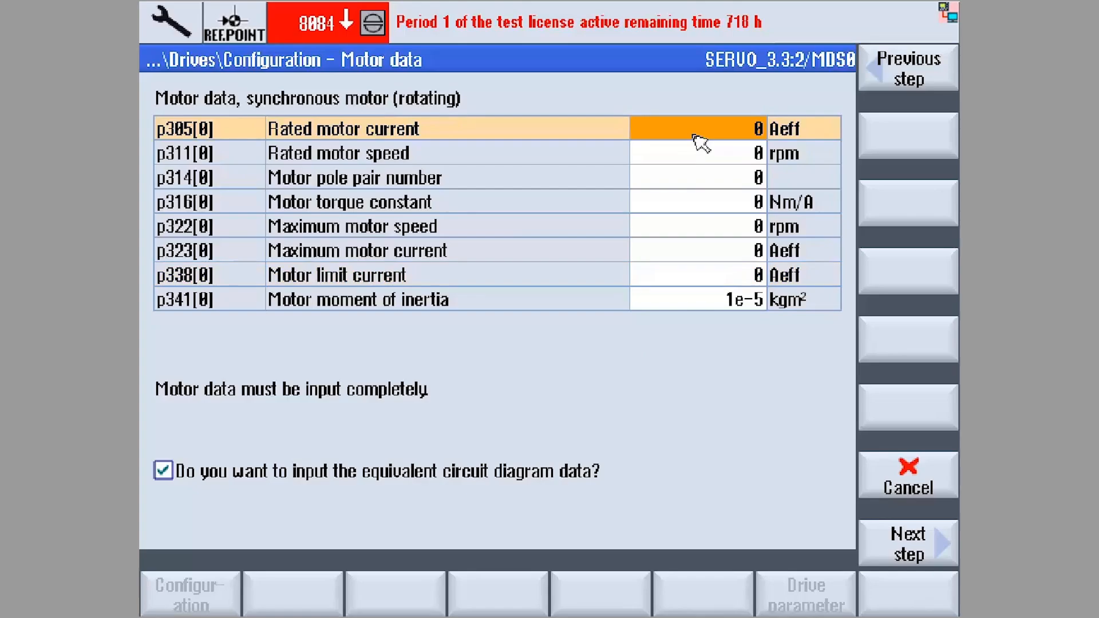
text(1.2)
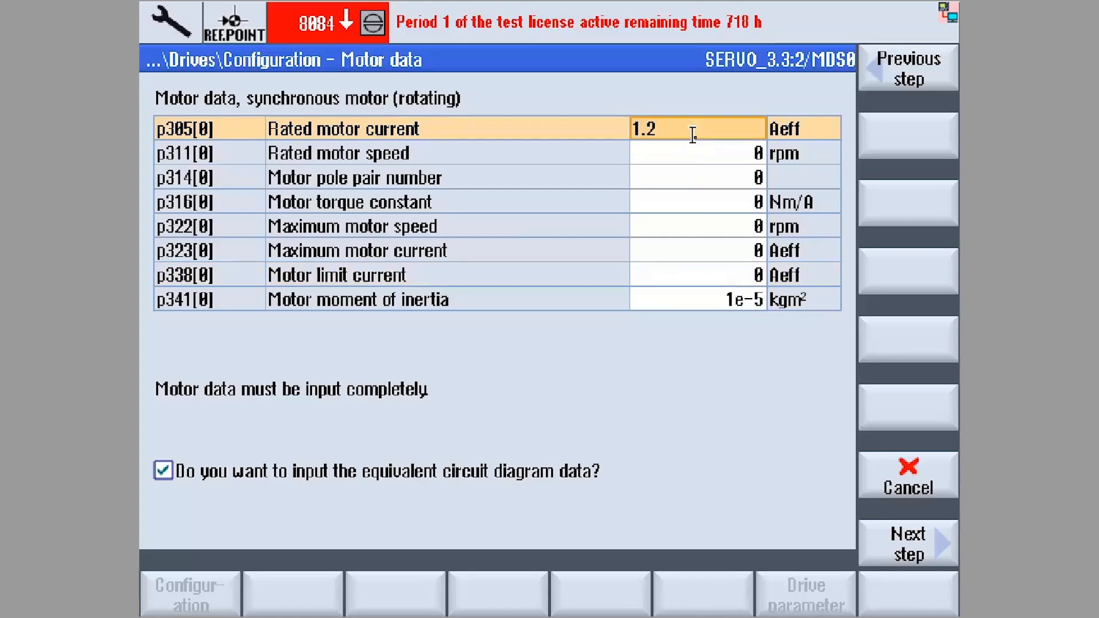
key(Return)
text(3000)
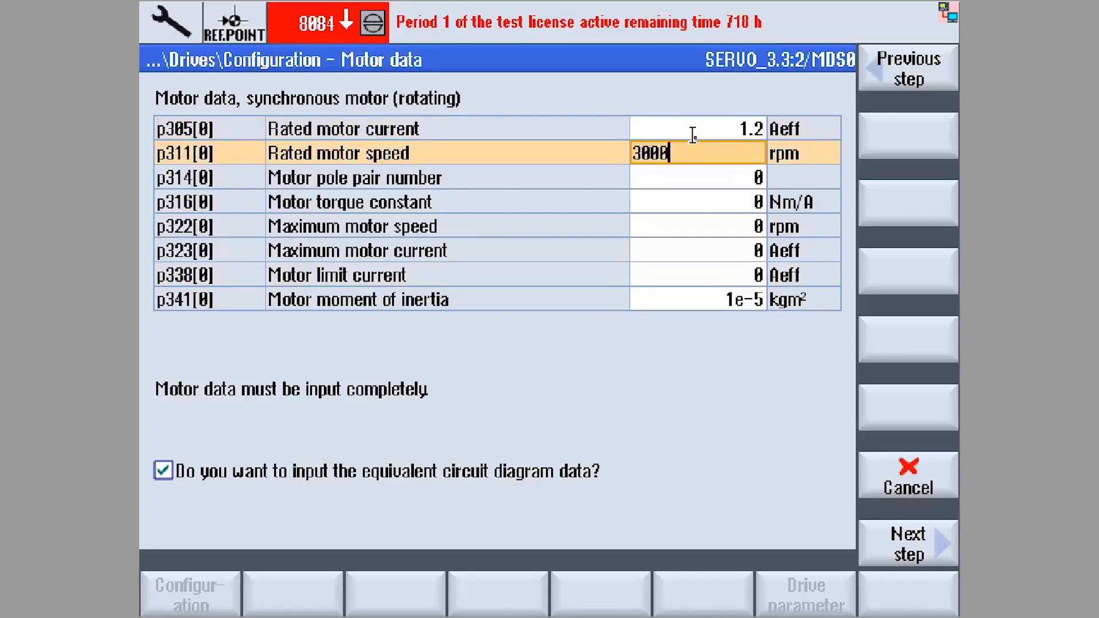
key(Return)
text(2)
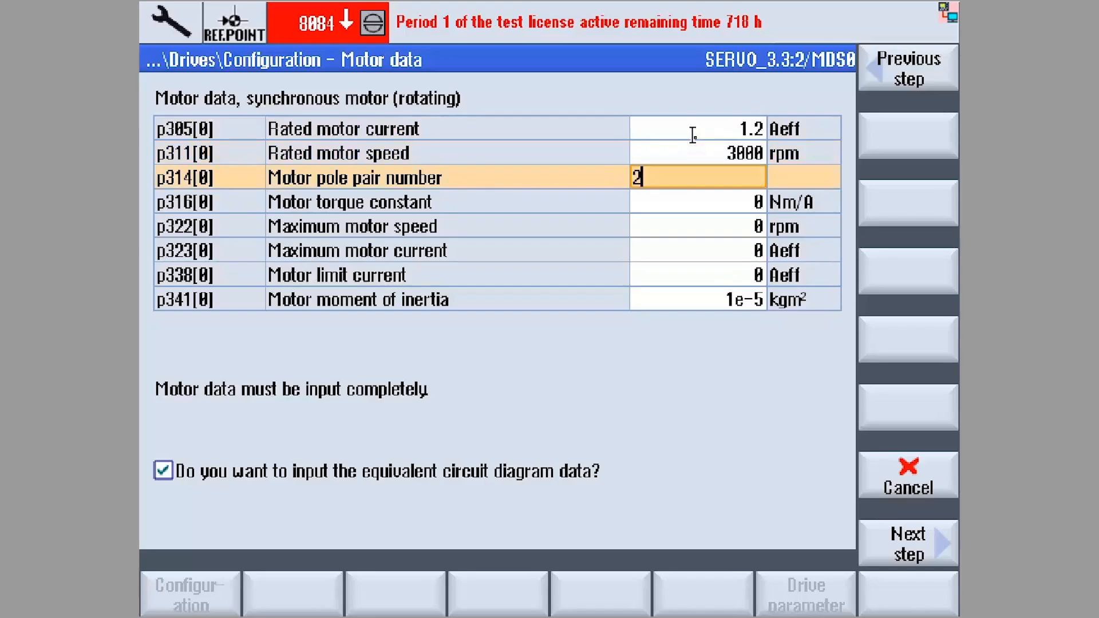
key(Return)
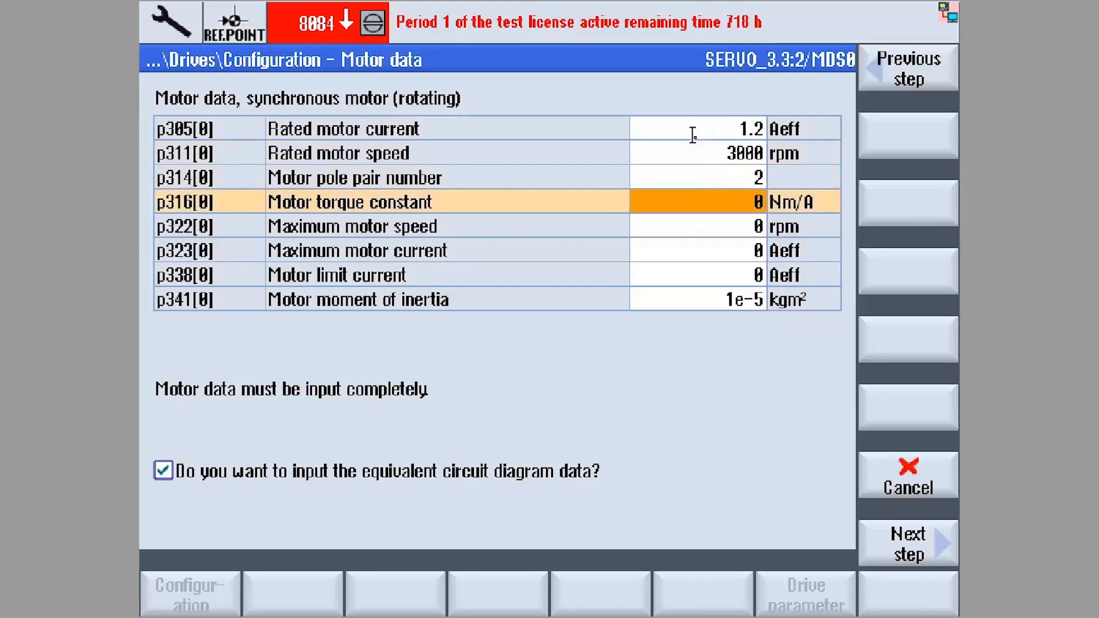
text(.72)
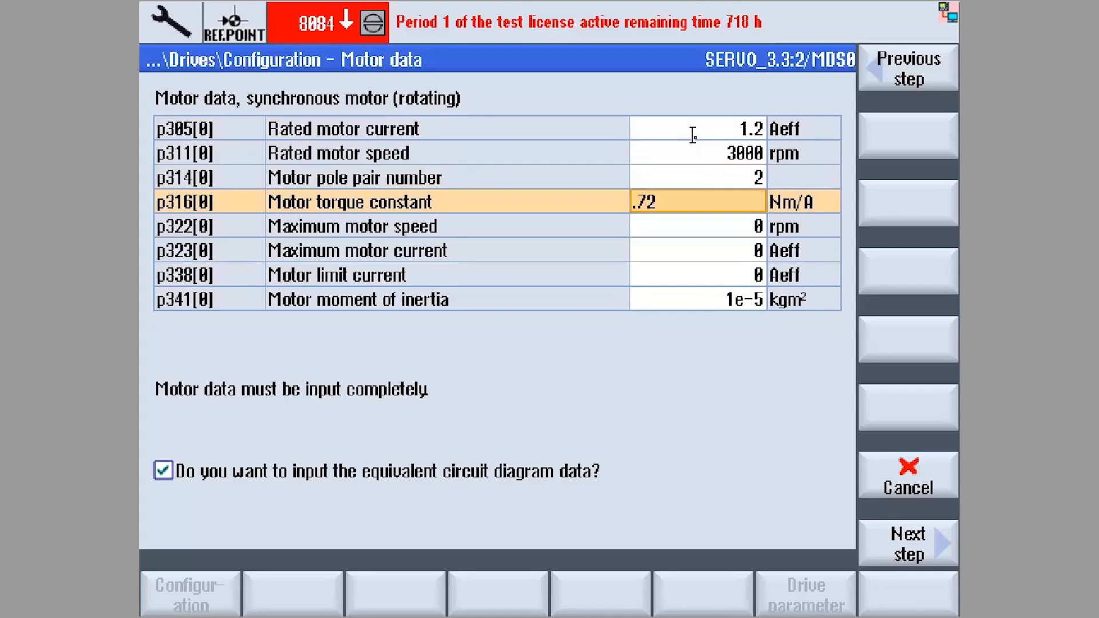
key(Return)
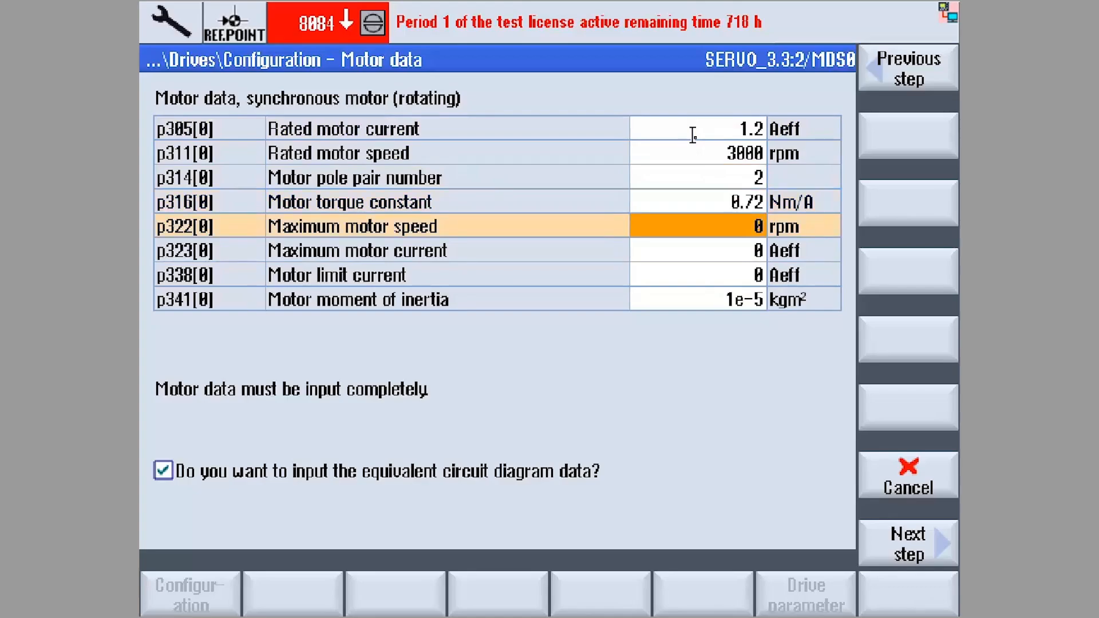
- Set the maximum motor speed to 3300 rpm, maximum current to 5.8 Aeff, limit current to 5.1 Aeff and moment of inertia to 0.000065 kgm²
text(3300)
key(Return)
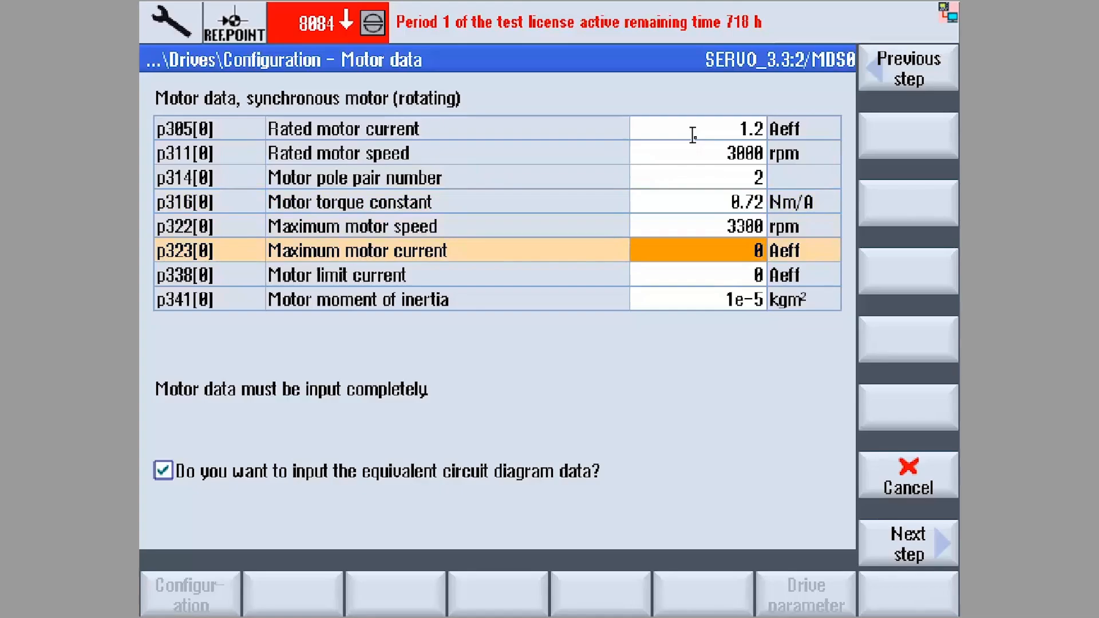
text(5.8)
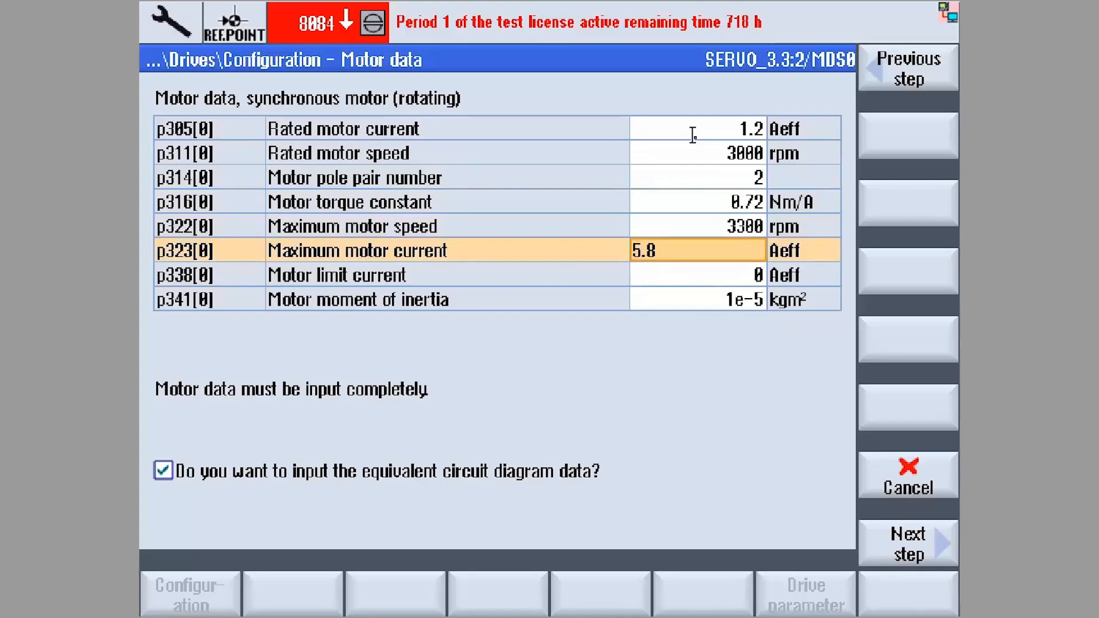
key(Return)
text(5.1)
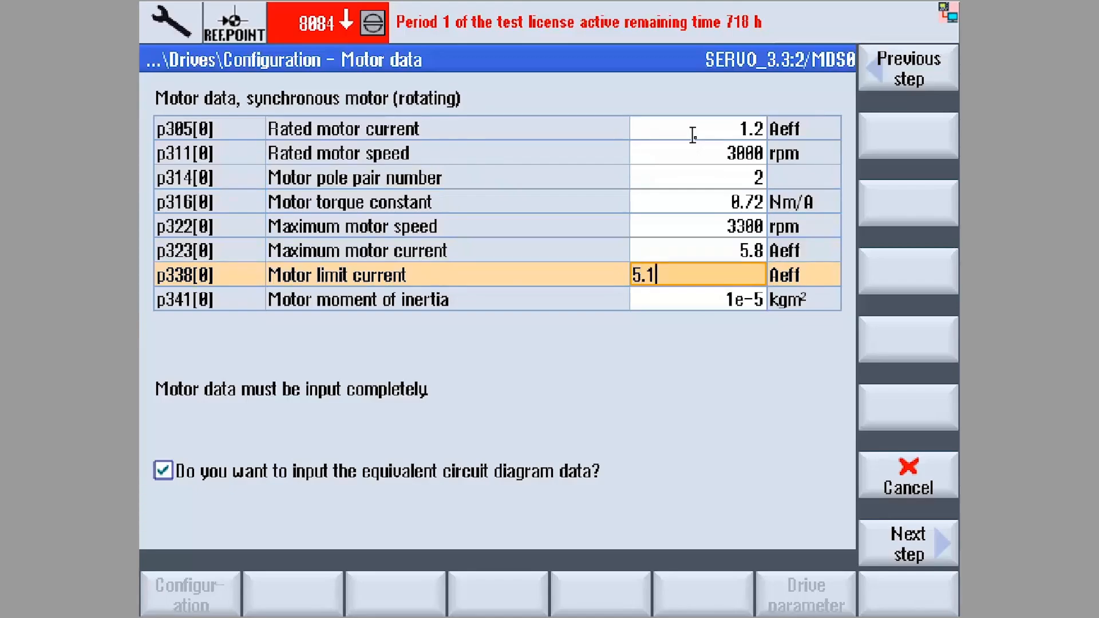
key(Return)
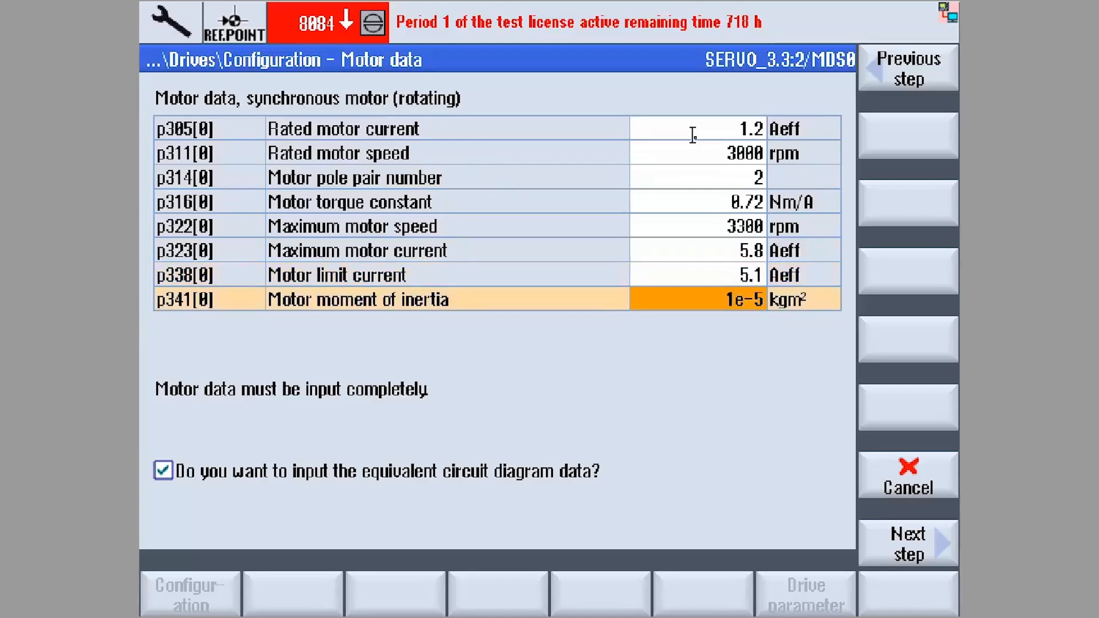
text(.000065)
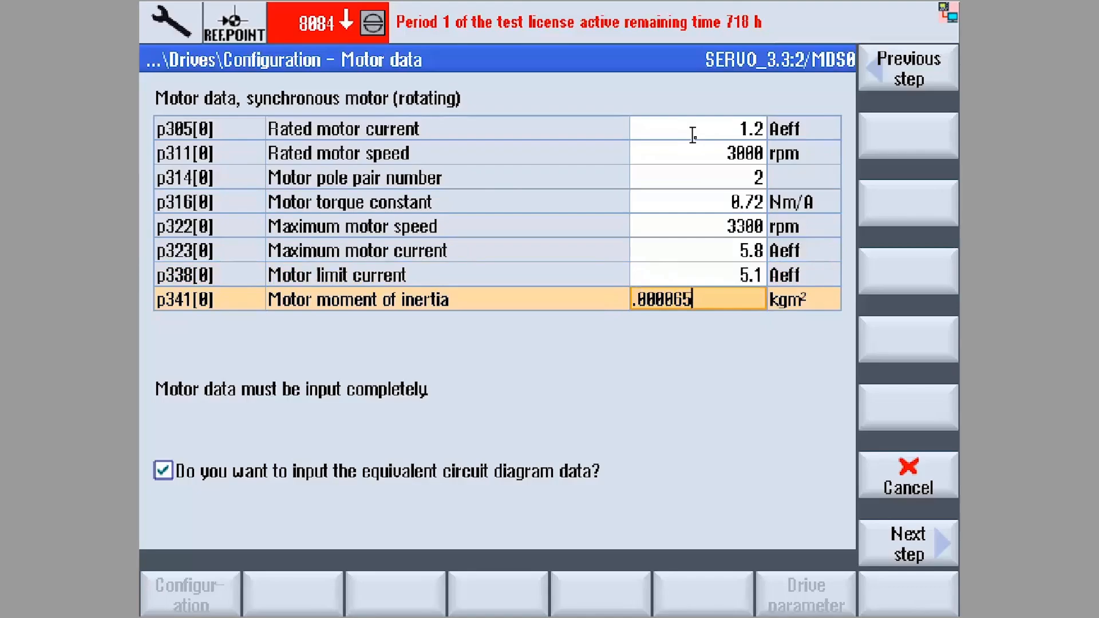
key(Return)
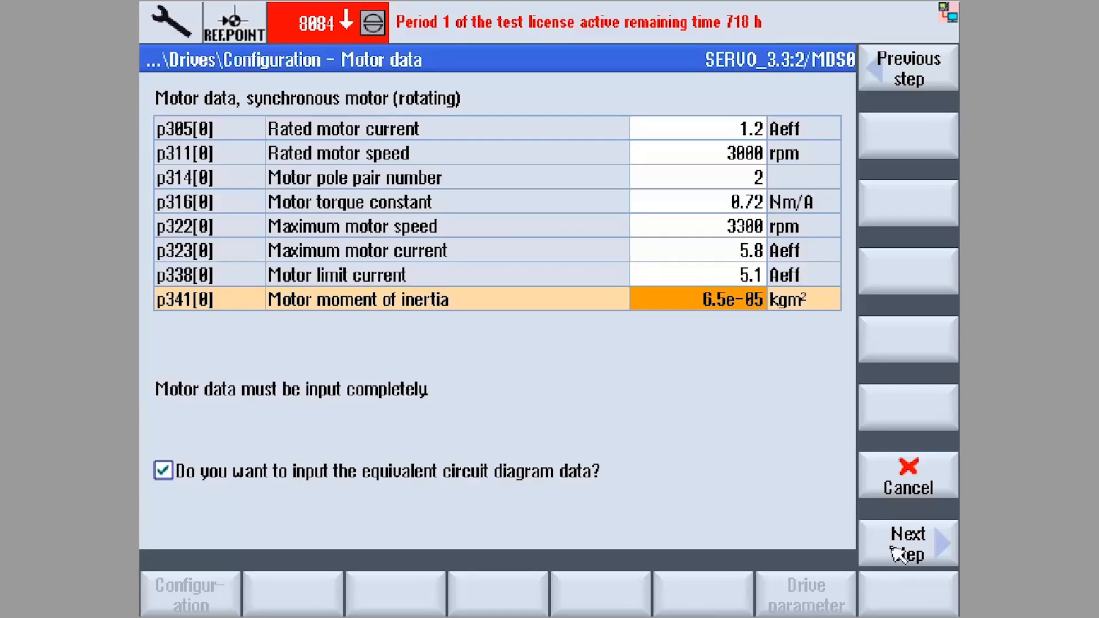
- Accept the motor data, review the optional motor data and proceed to the equivalent circuit diagram data
click(907, 544)
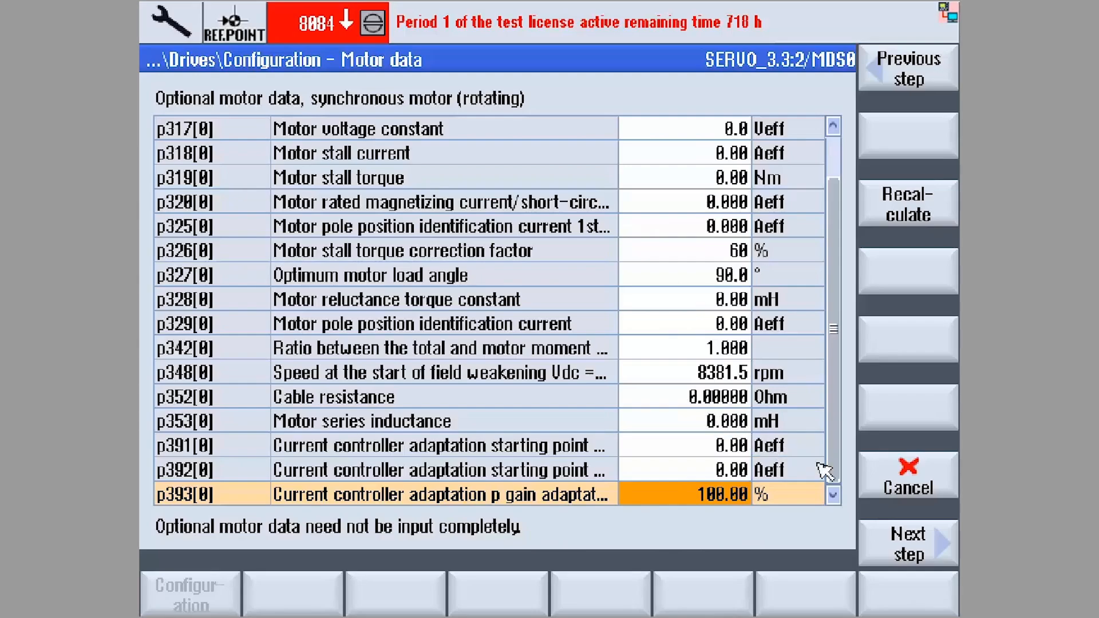
drag(833, 465, 832, 337)
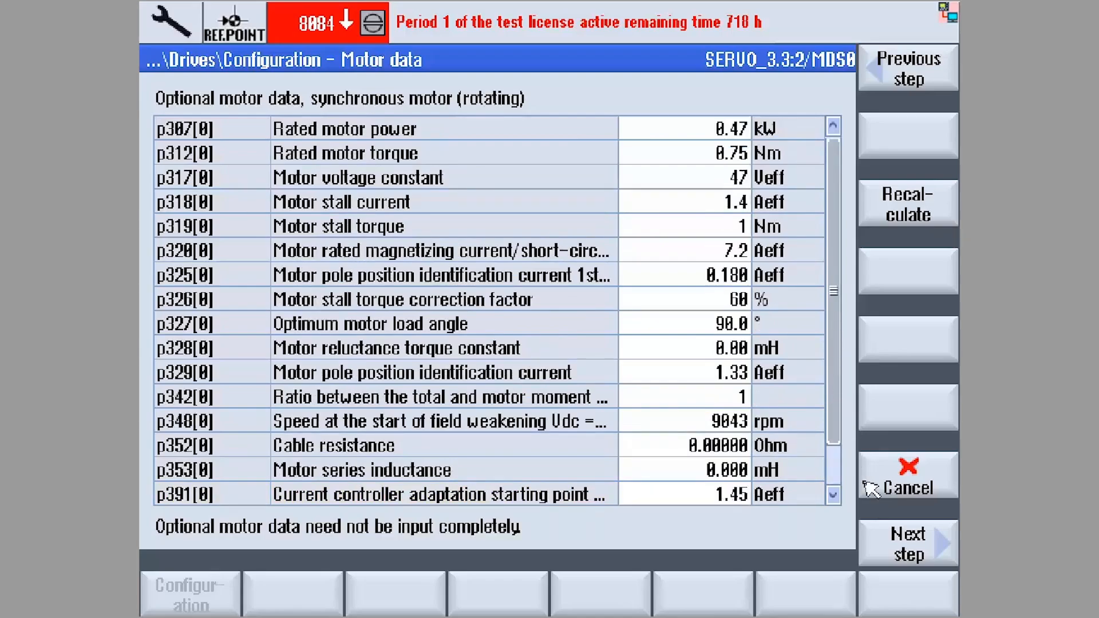
click(890, 551)
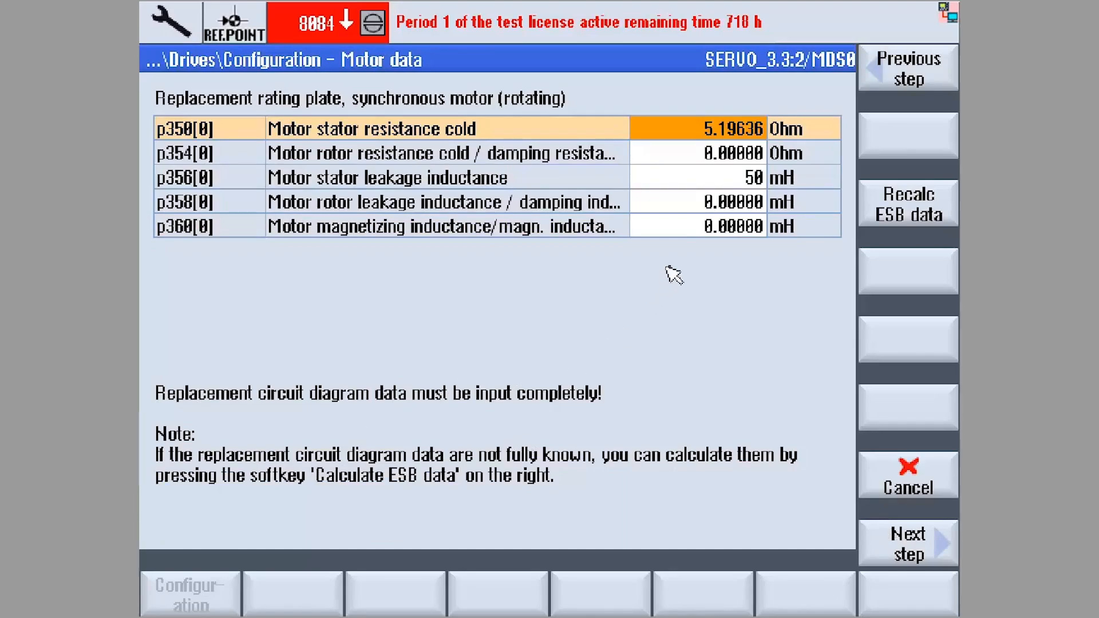
- Set the motor's cold stator resistance to 6.9 Ohm and its stator leakage inductance to 18 mH
click(685, 139)
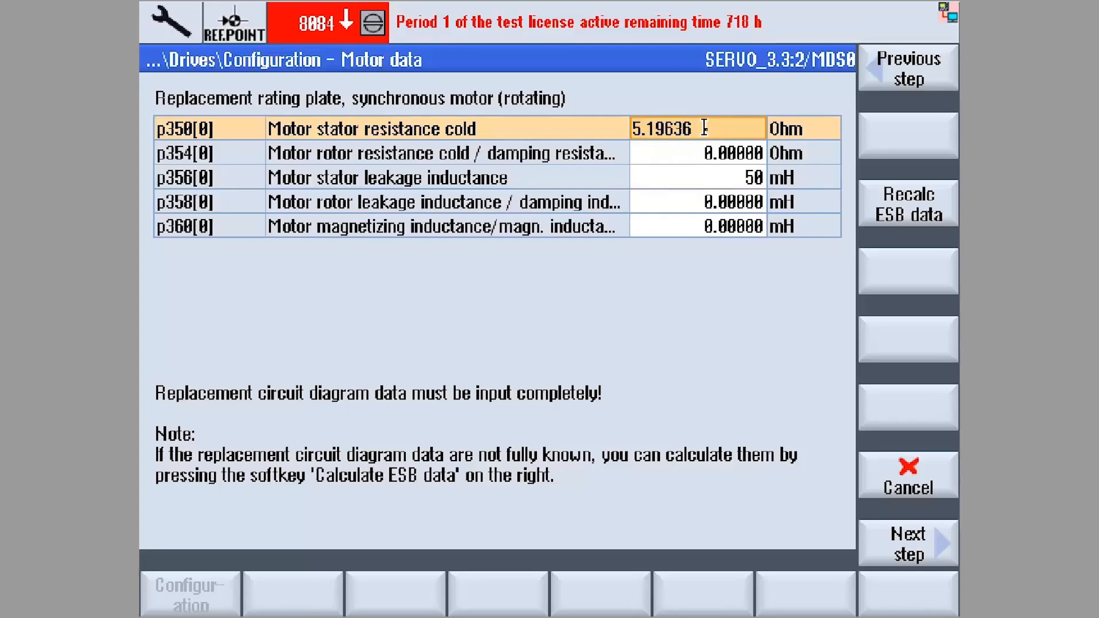
key(BackSpace)
key(BackSpace)
key(BackSpace)
key(BackSpace)
key(BackSpace)
key(BackSpace)
key(BackSpace)
text(6.9)
key(Return)
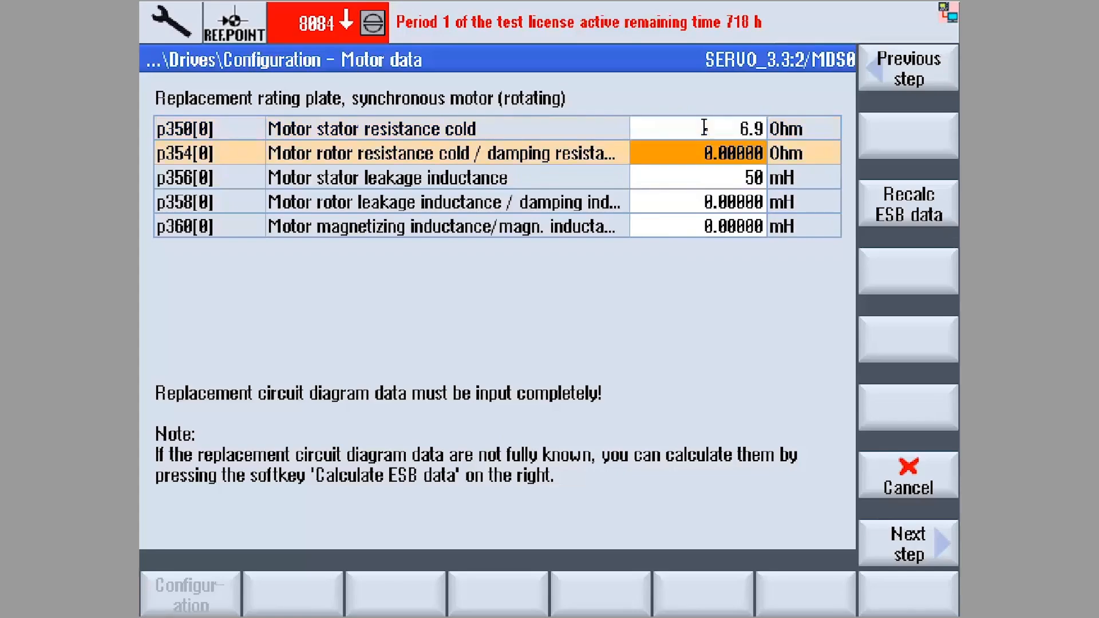
key(Down)
text(18)
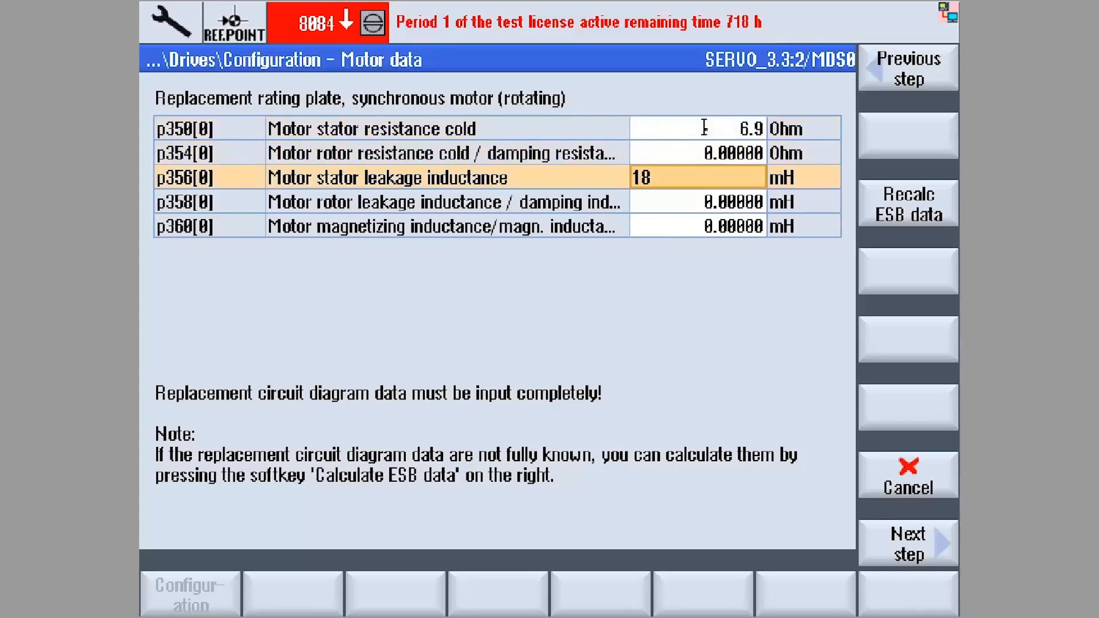
key(Return)
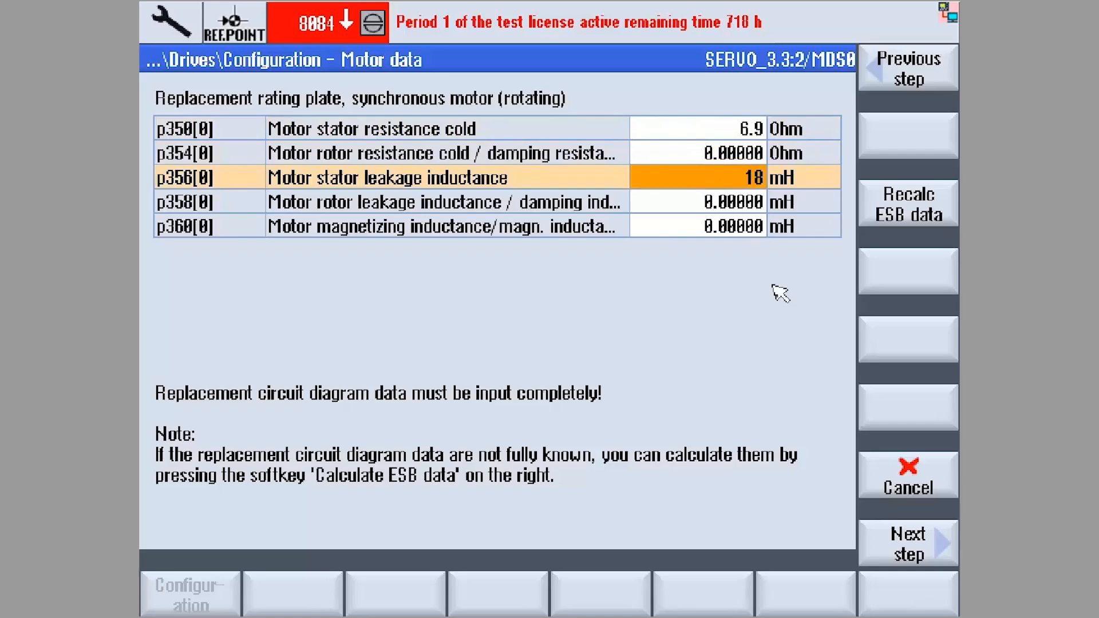
- Recalculate the closed-loop controller data and limits, then accept the existing Encoder 1 assignment
click(892, 547)
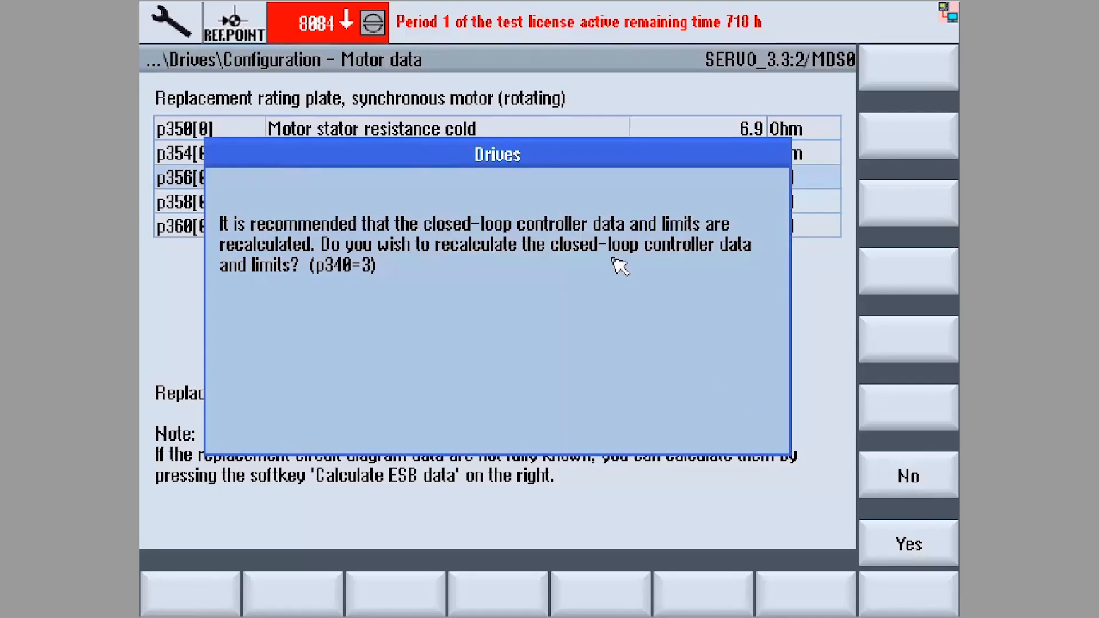
click(884, 532)
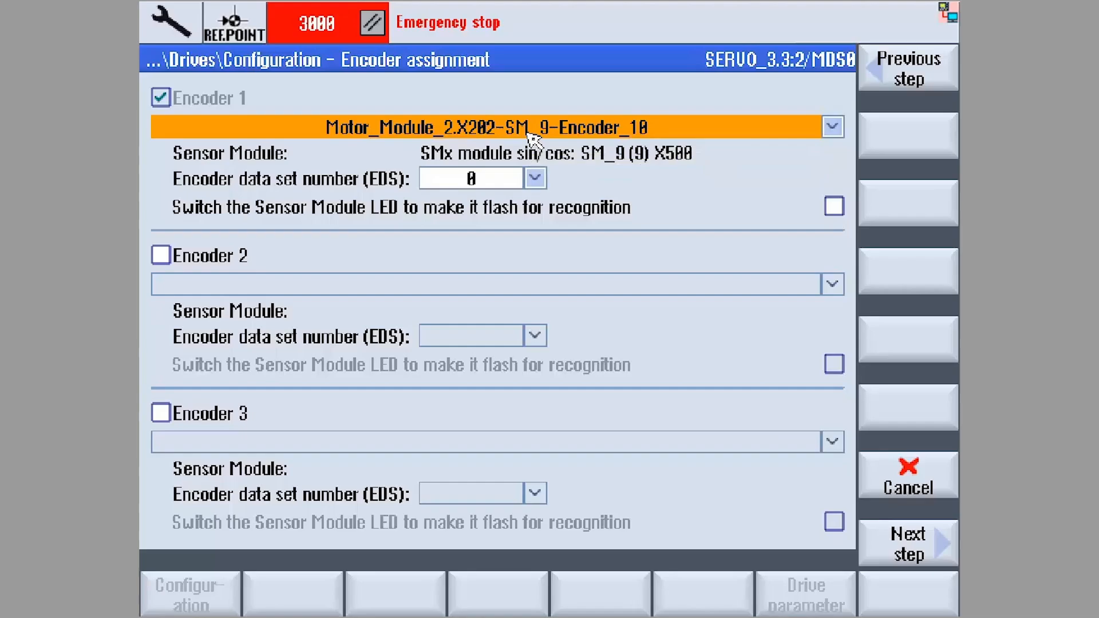
click(896, 544)
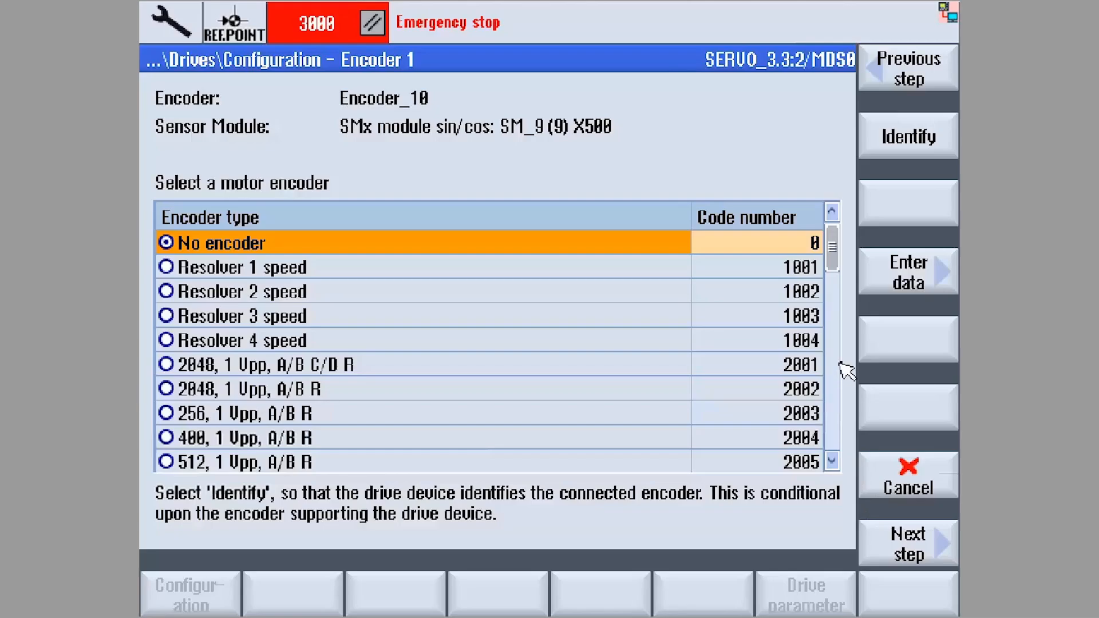
- Open manual data entry for Encoder 1 and set its measuring system to Incremental sine/cosine
click(876, 287)
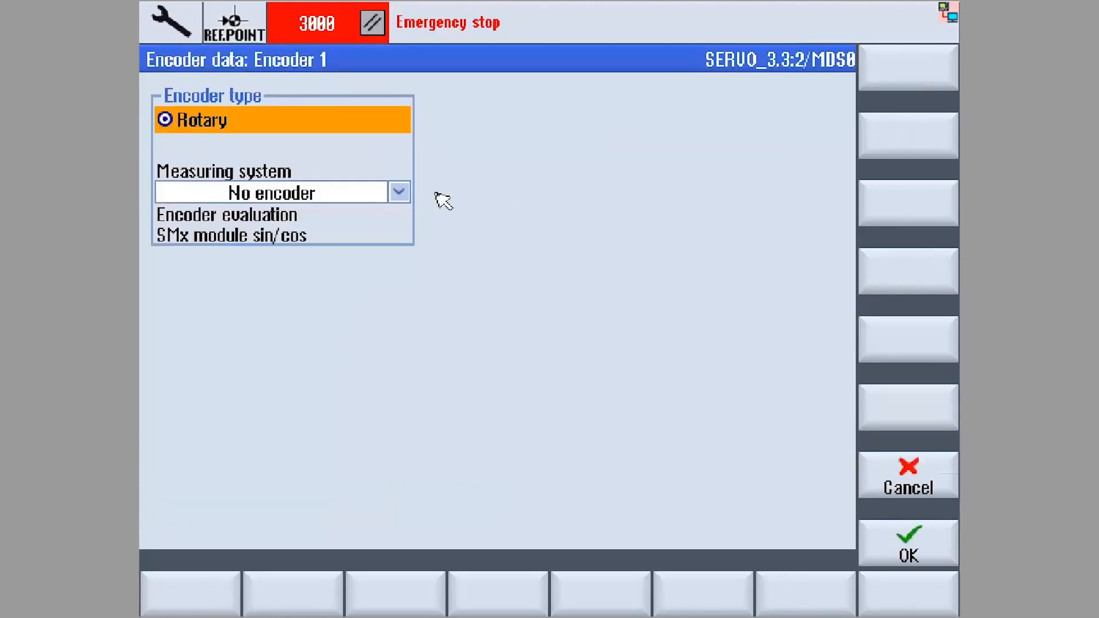
click(400, 194)
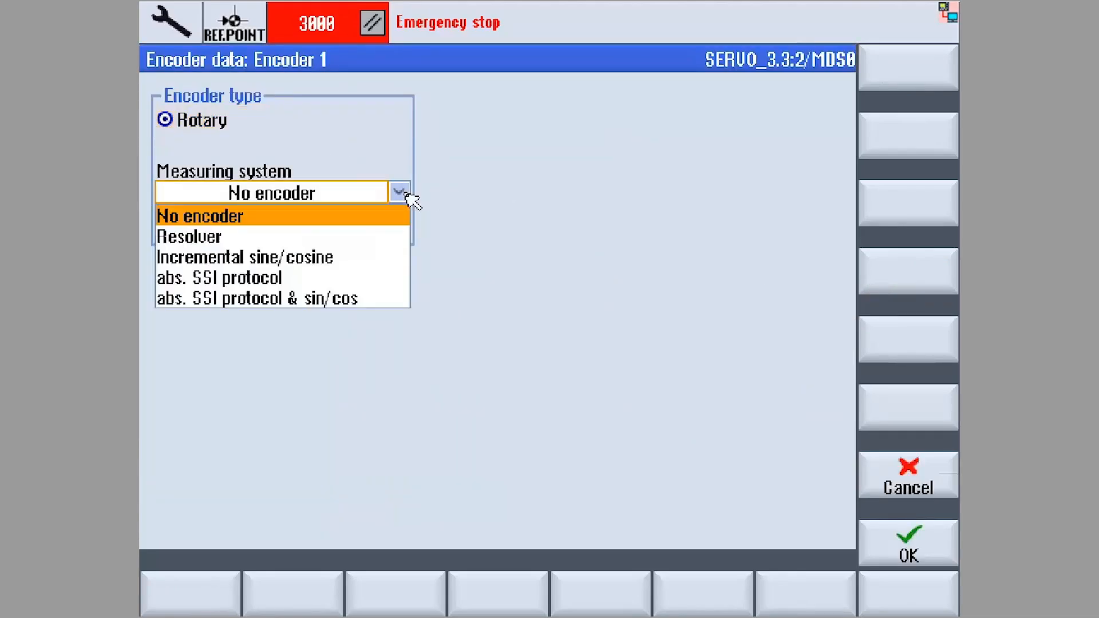
click(349, 258)
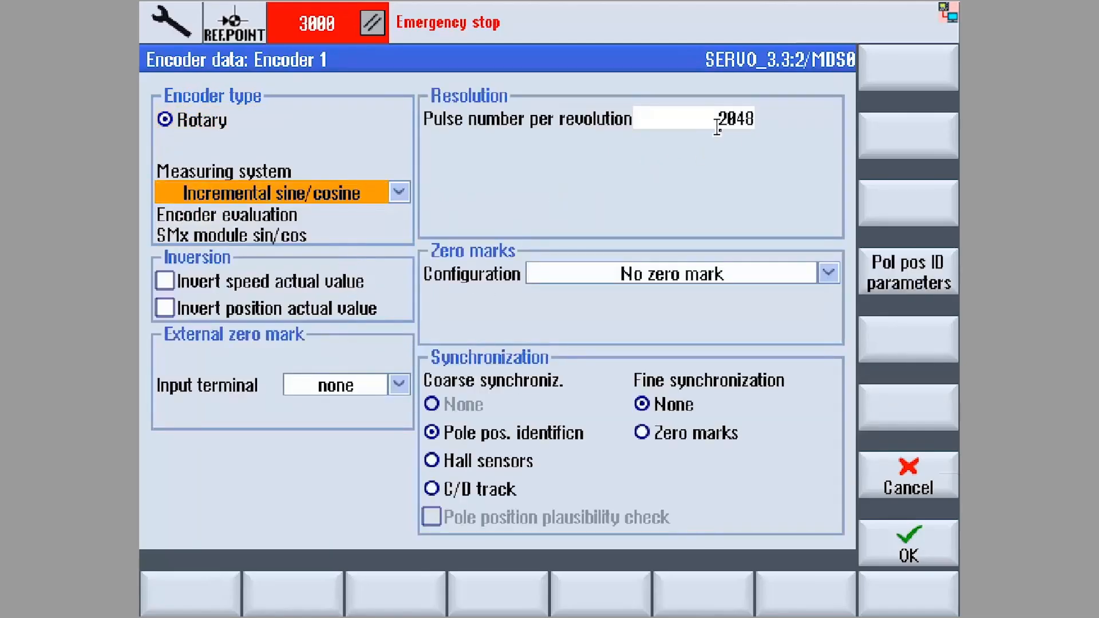
- Configure Encoder 1 with one zero mark per revolution and set its fine synchronization to zero marks
click(827, 277)
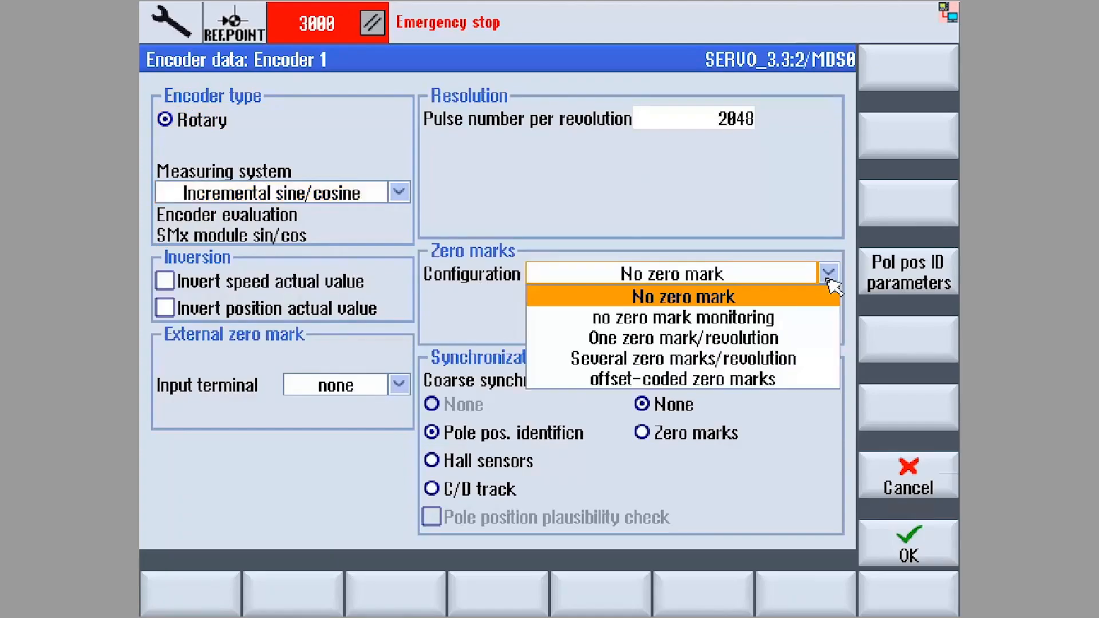
click(785, 347)
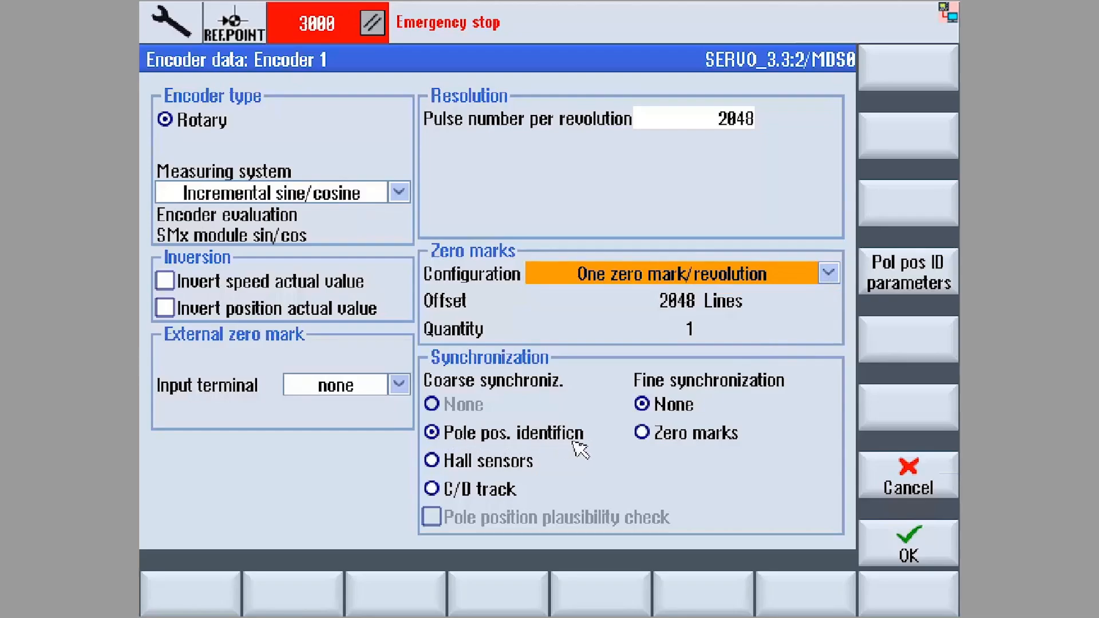
click(641, 433)
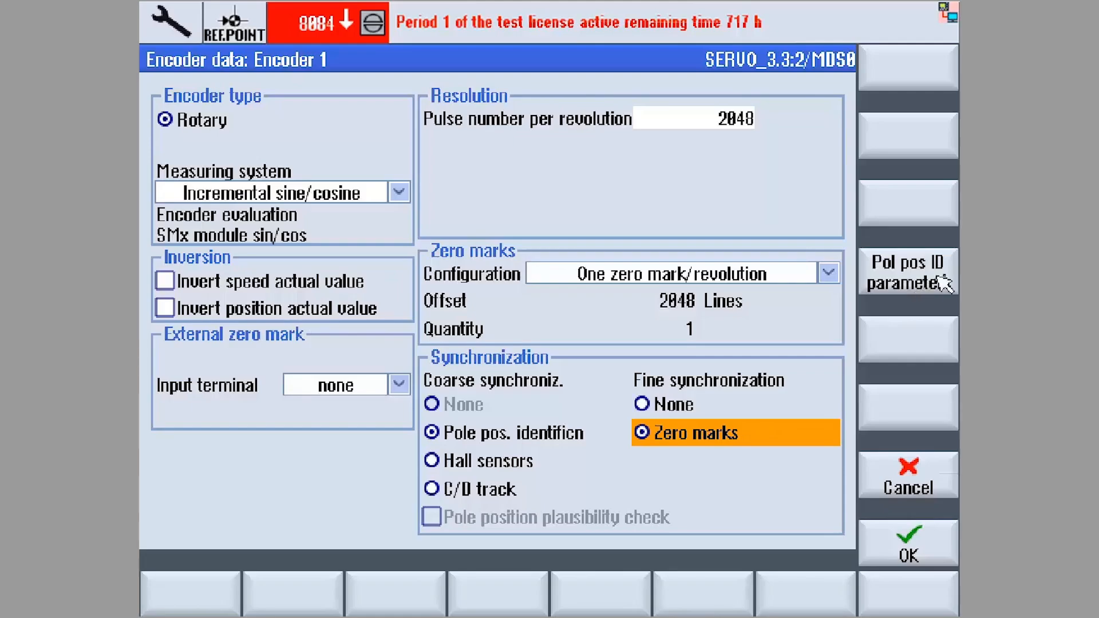
- Set Encoder 1's pole position identification process to Saturation based 2-stage
click(916, 293)
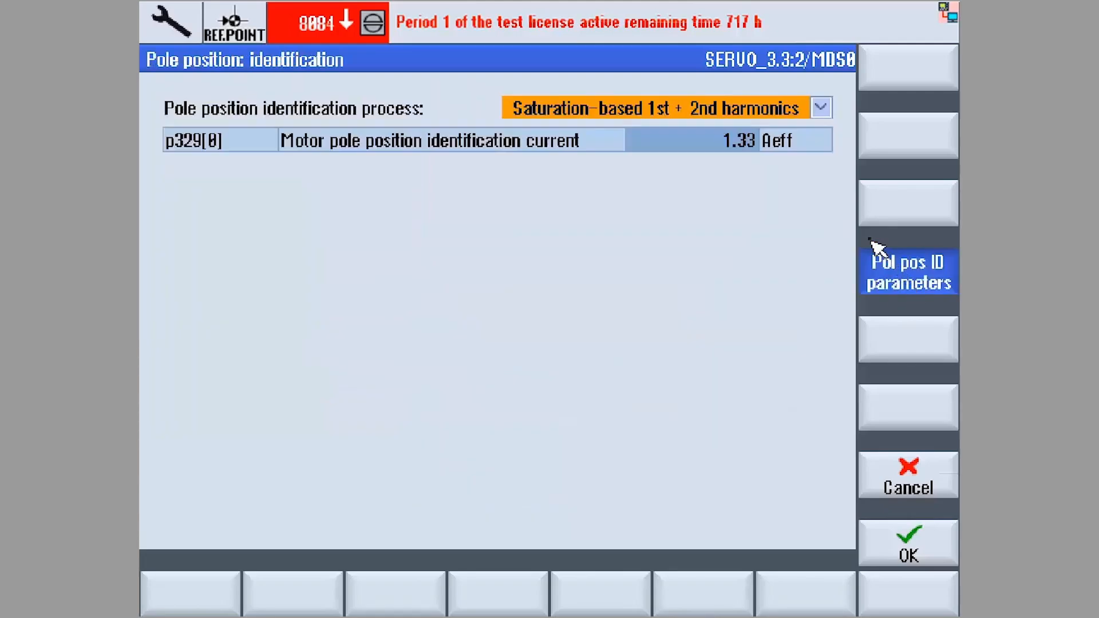
click(825, 115)
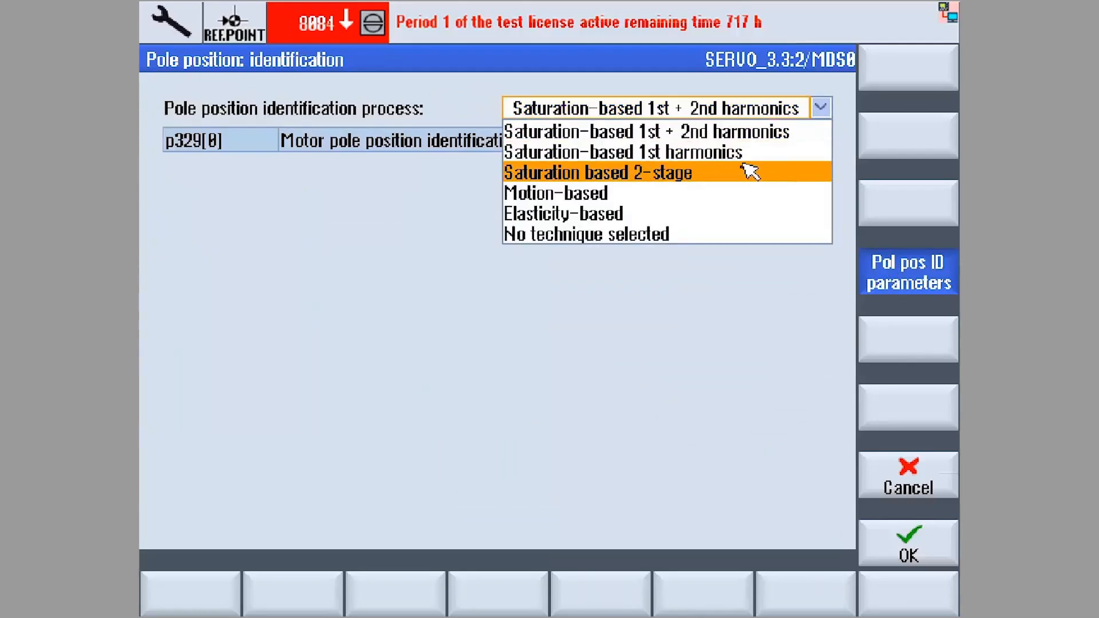
click(632, 177)
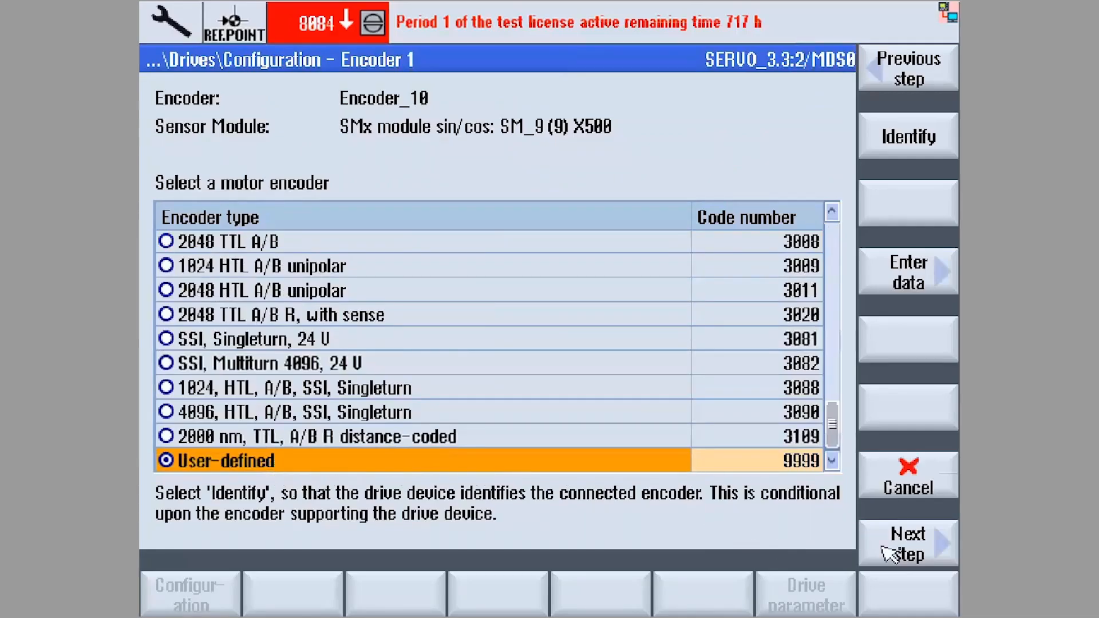
- Accept the user-defined encoder and the existing control type and telegram, then enable standard terminal wiring for the BICO interconnections
click(925, 553)
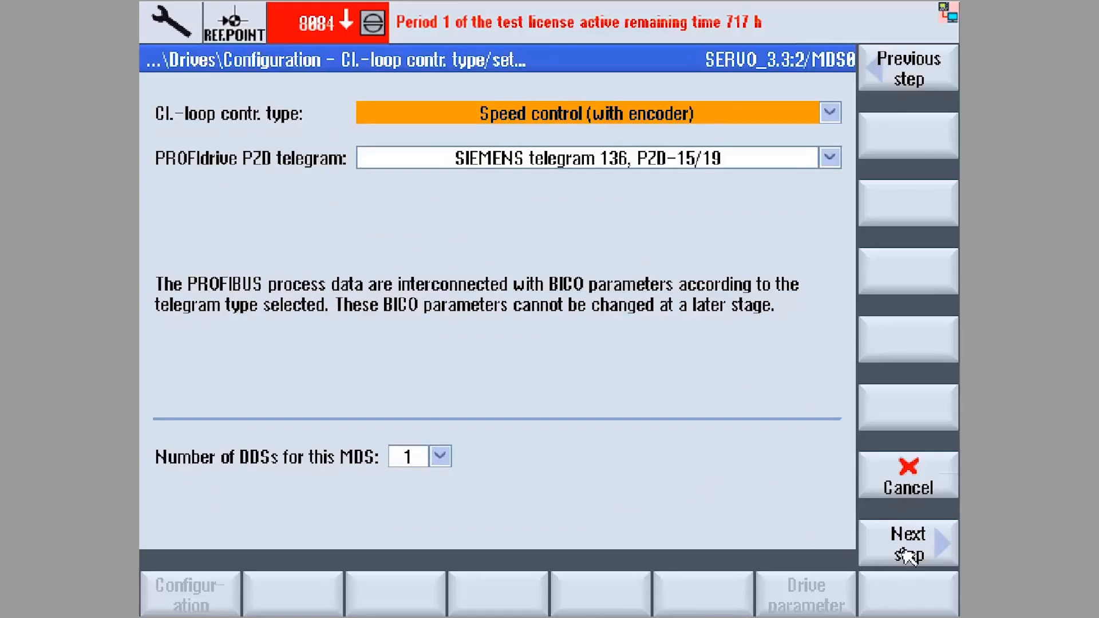
click(906, 555)
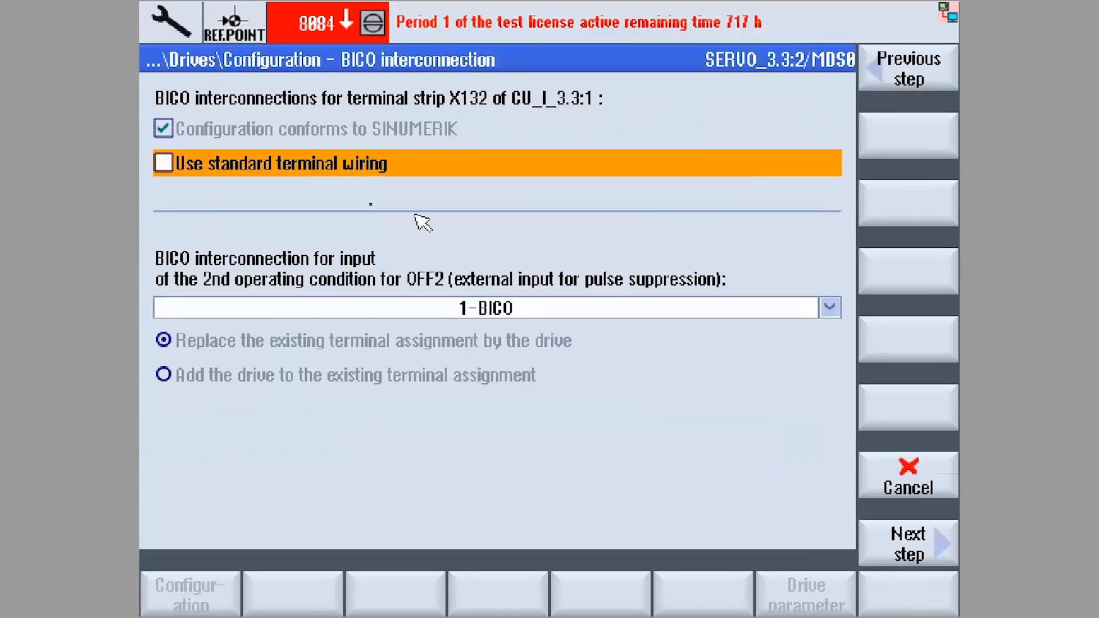
click(163, 164)
click(886, 558)
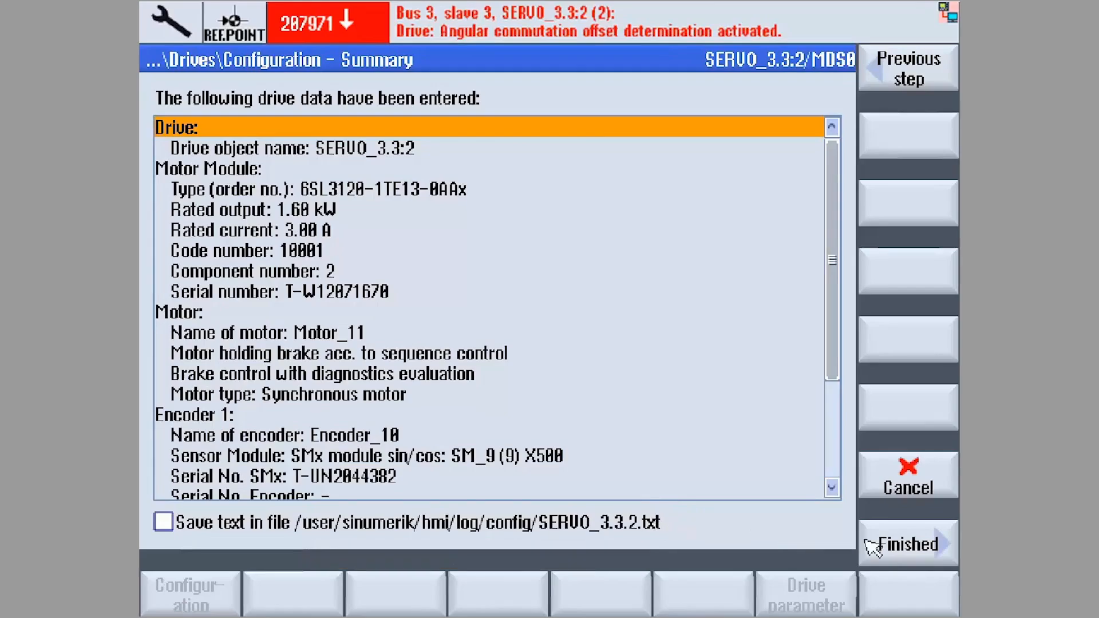
- Finish the configuration of drive SERVO_3.3:2 and store its data in a non-volatile manner
click(908, 544)
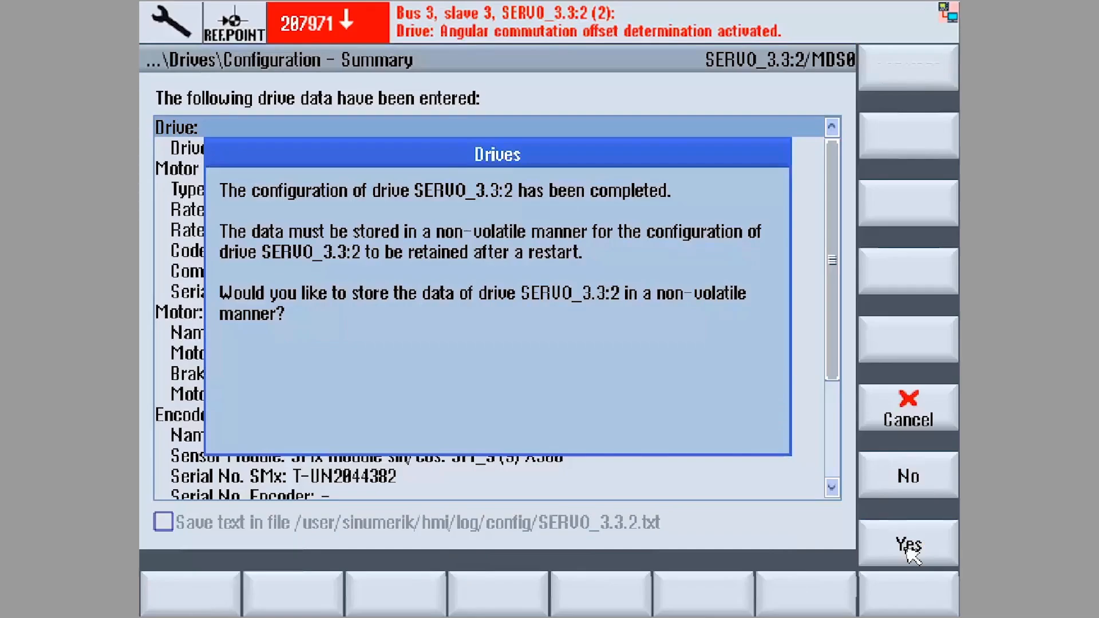
click(909, 547)
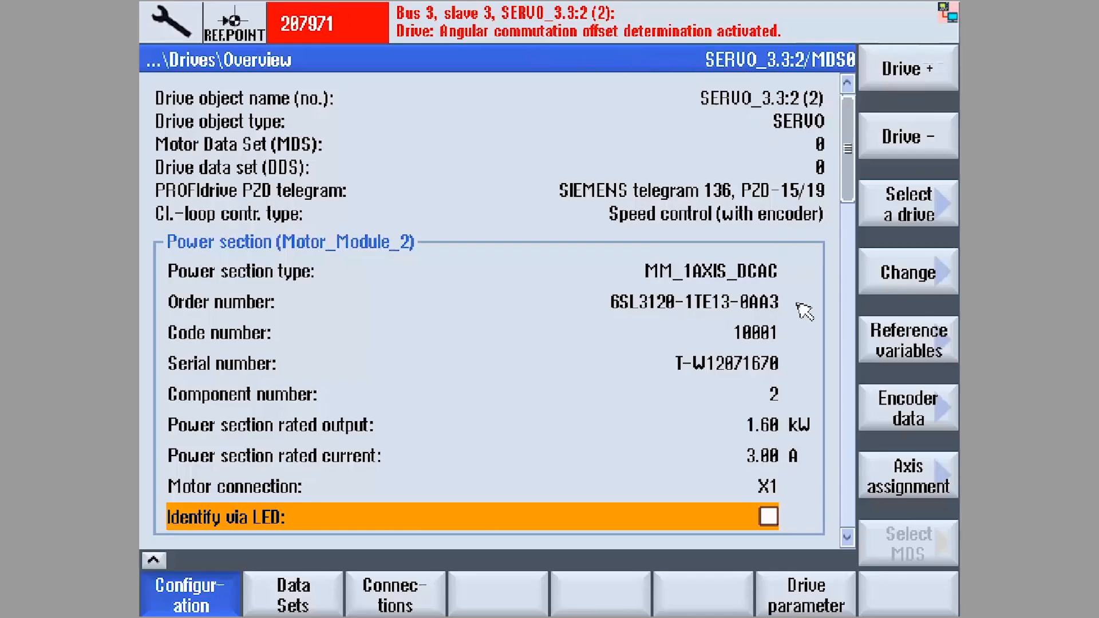
- Assign axis AX1:X1 to drive SERVO_3.3:2 and warm restart the NCK and the complete drive system
click(886, 470)
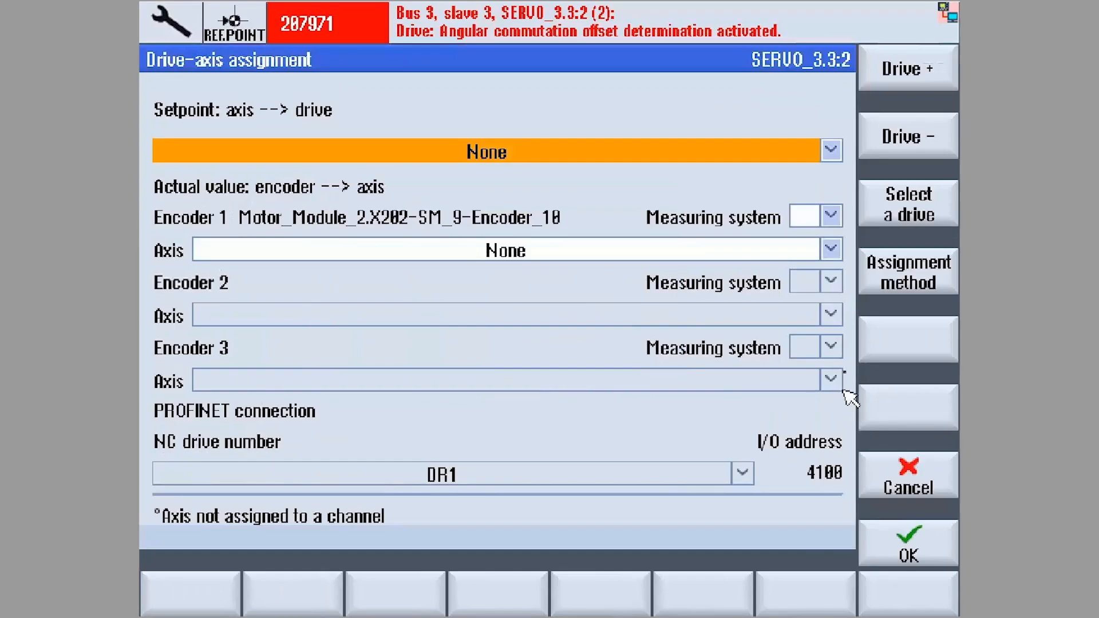
click(831, 151)
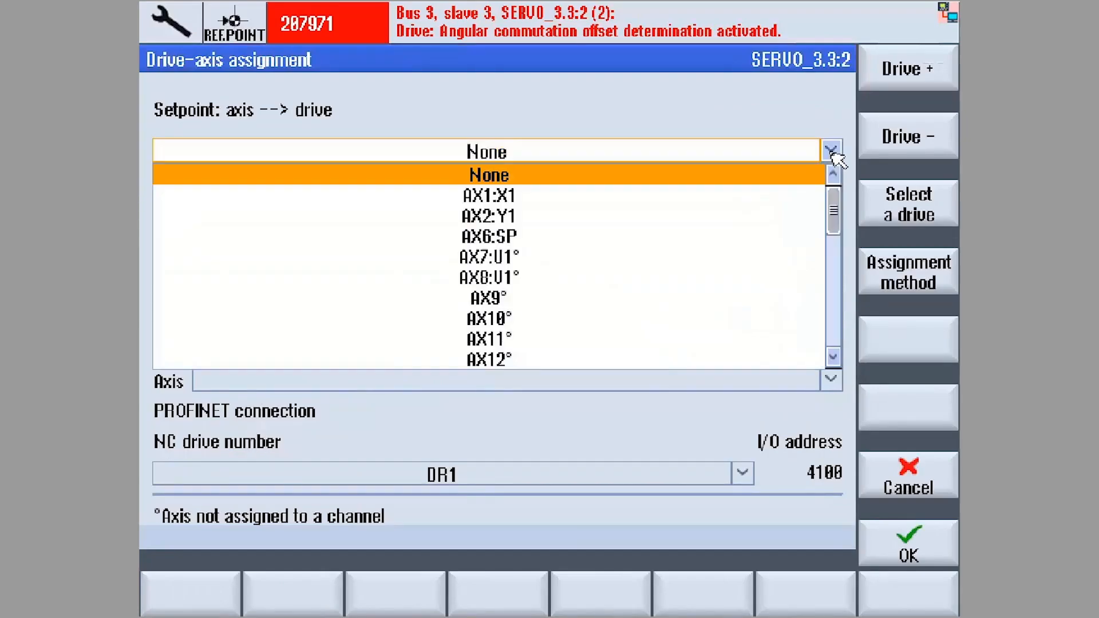
click(631, 202)
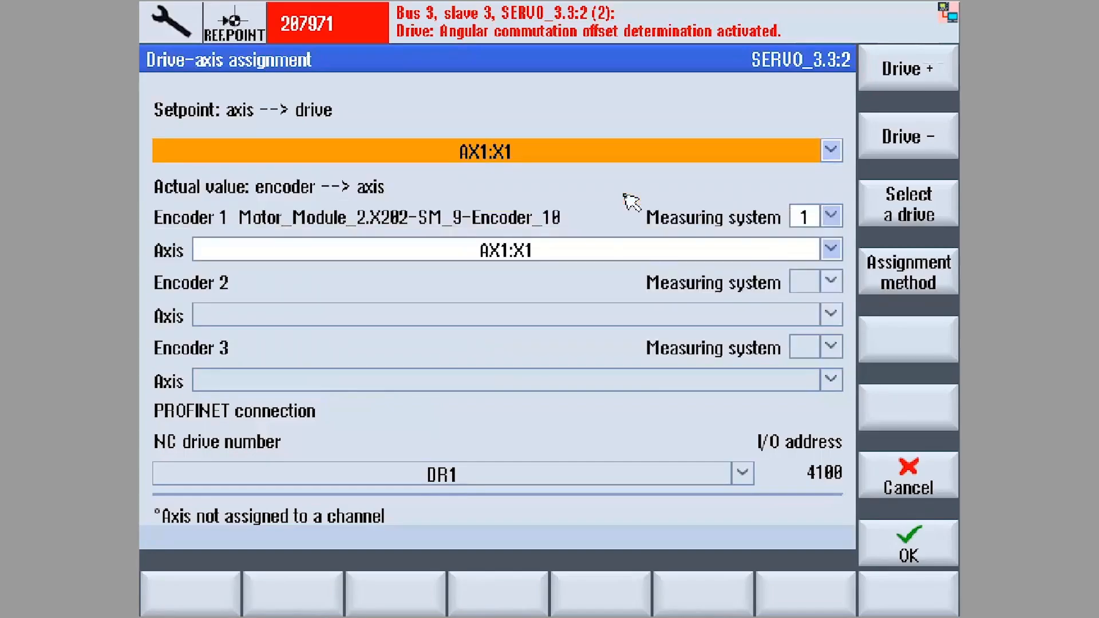
click(905, 550)
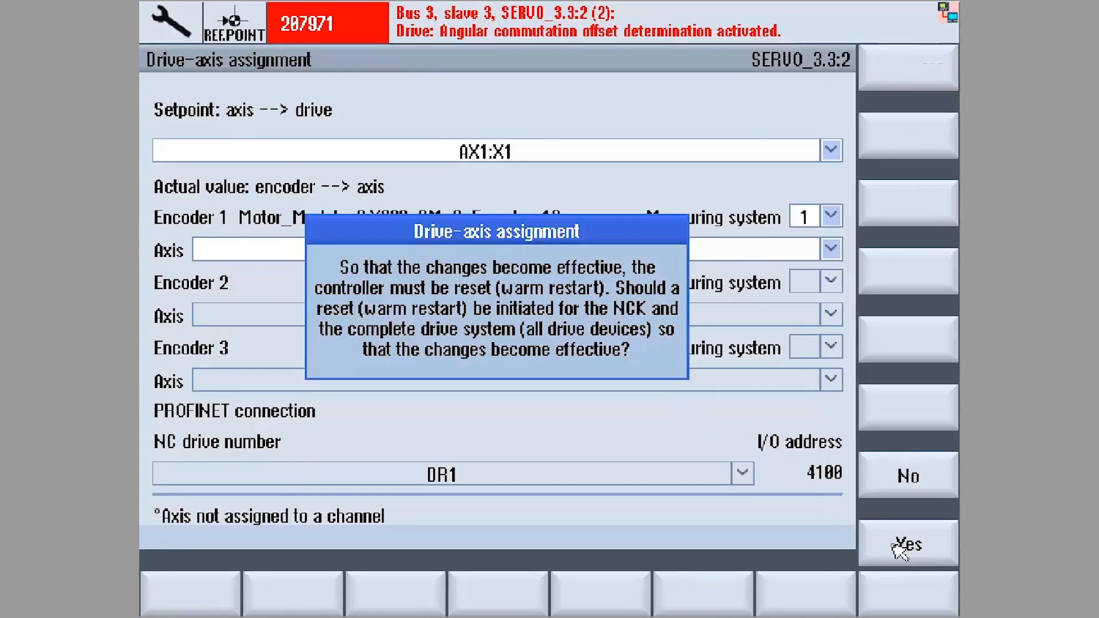
click(901, 548)
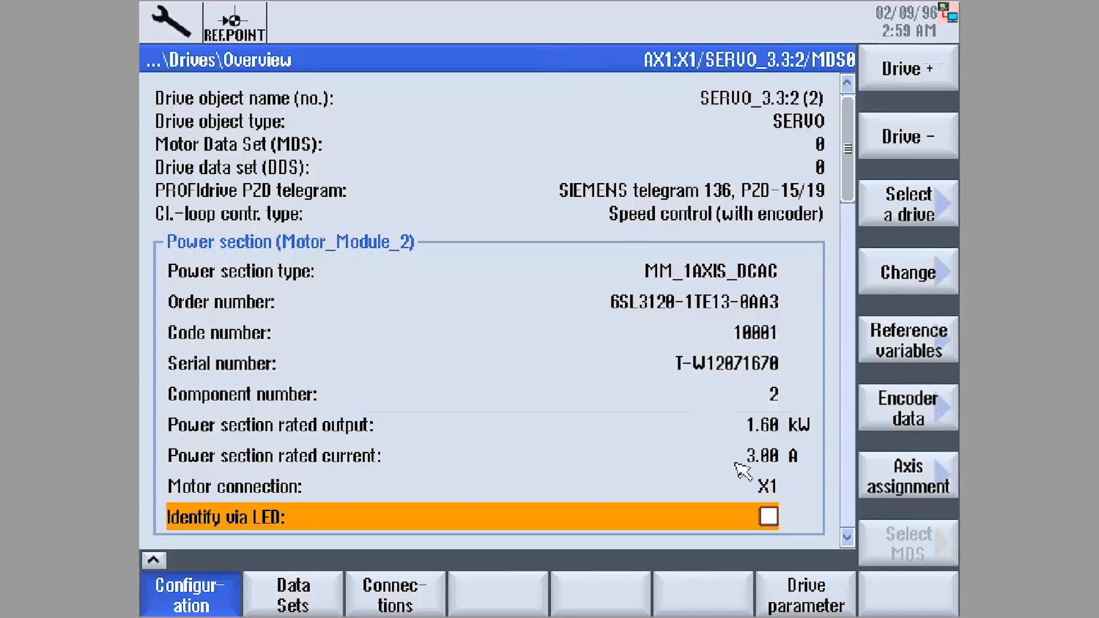
- Set drive parameter p1990 to 1 to activate determination of the encoder's angular commutation offset
click(811, 593)
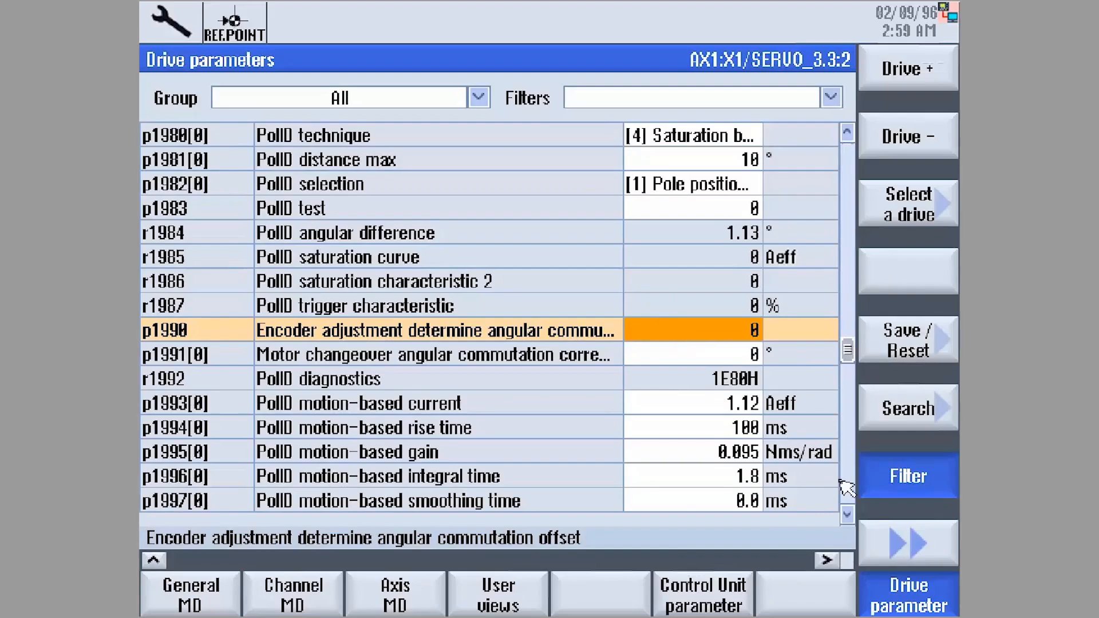
text(1)
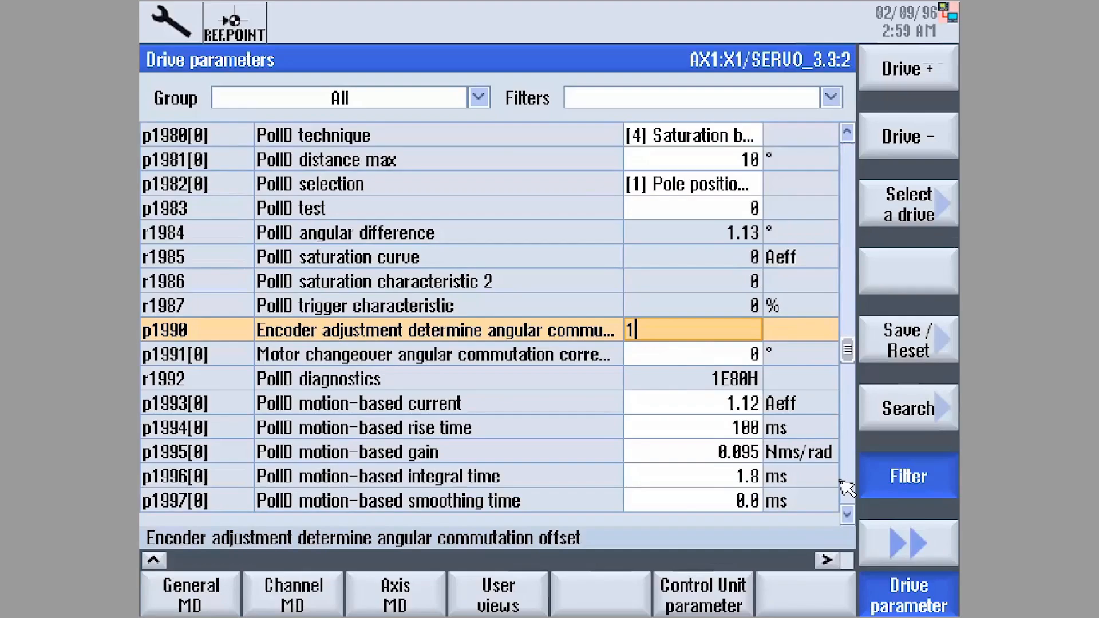
key(Return)
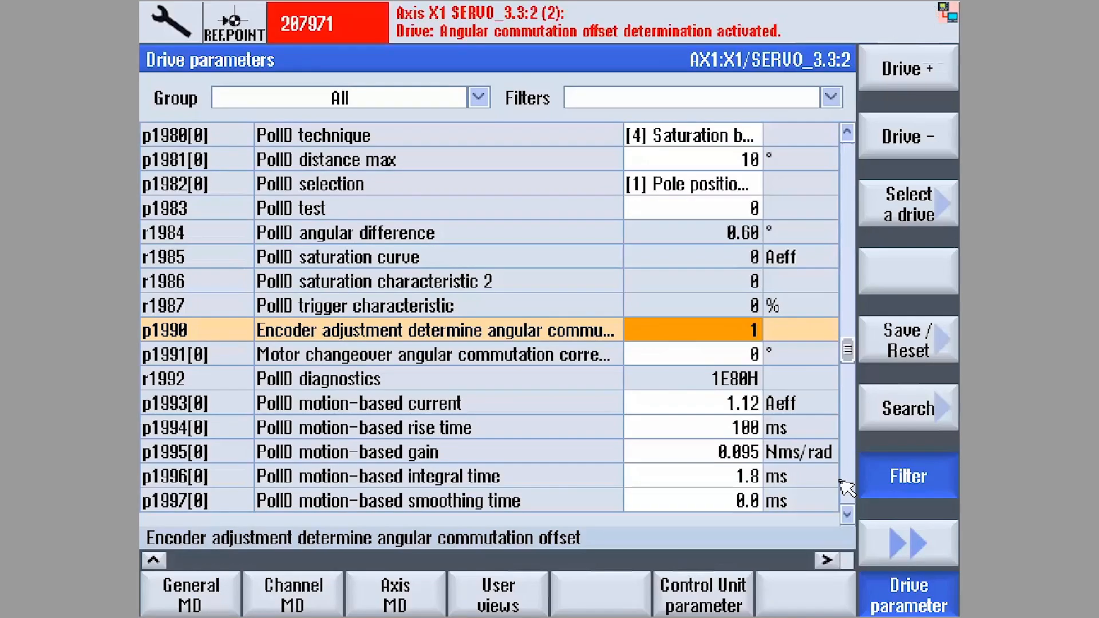